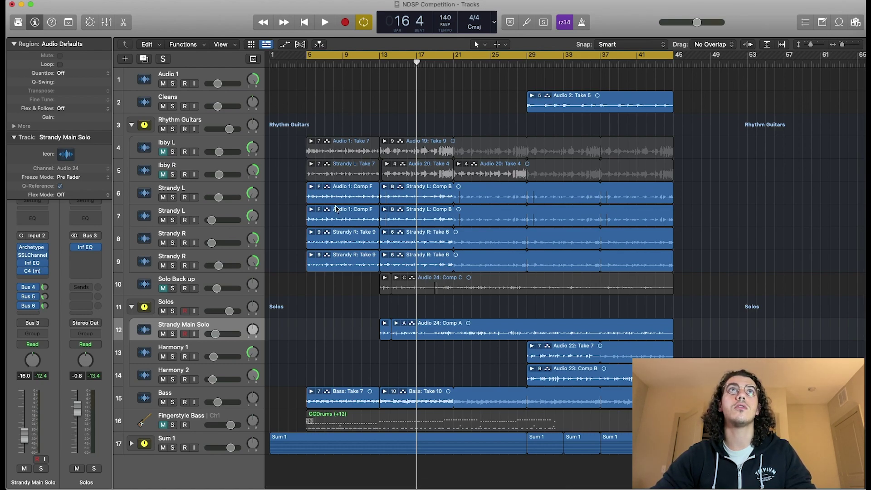
# Step: Show the automation lanes for all tracks and look through them
pyautogui.scroll(-1, 332, 204)
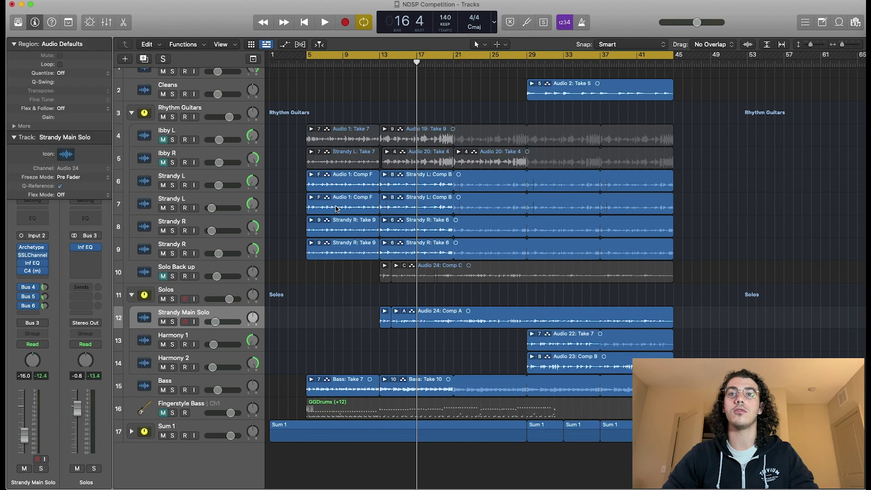
pyautogui.press('a')
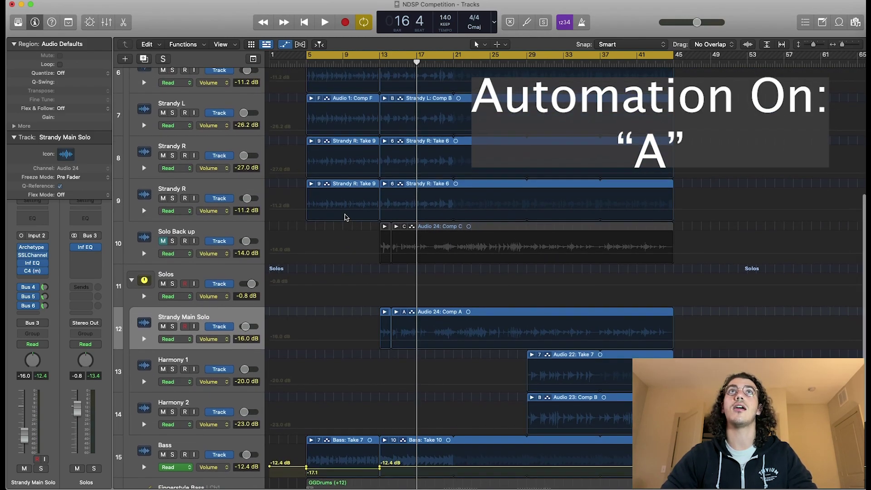
pyautogui.scroll(10, 346, 217)
pyautogui.scroll(-12, 346, 216)
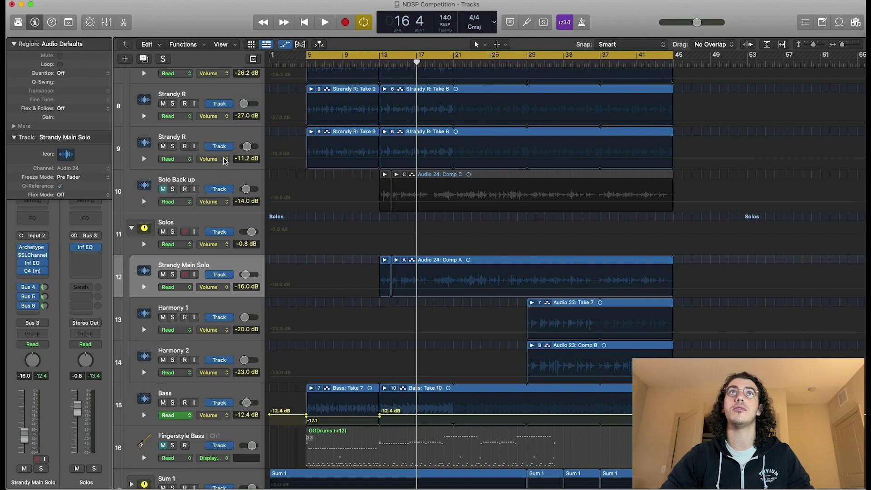
# Step: Switch the automation parameter of Strandy R on track 9 to relative Pan and back to Volume
pyautogui.click(225, 161)
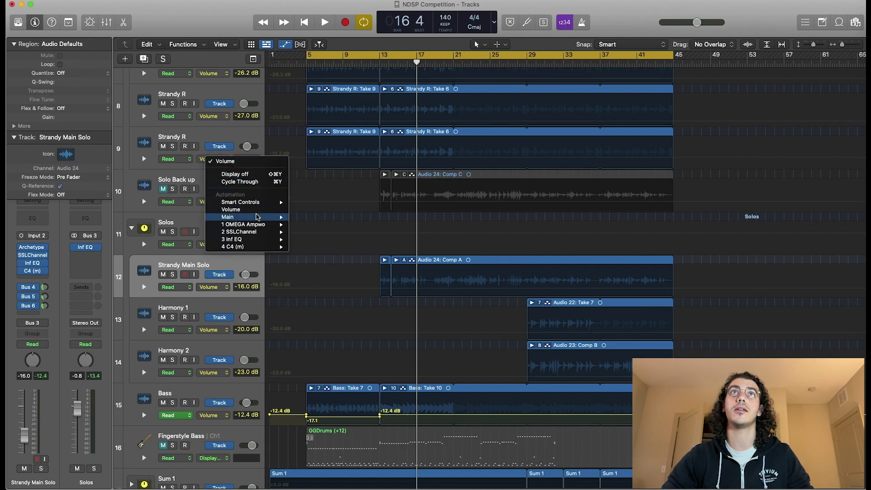
pyautogui.moveTo(262, 218)
pyautogui.moveTo(316, 228)
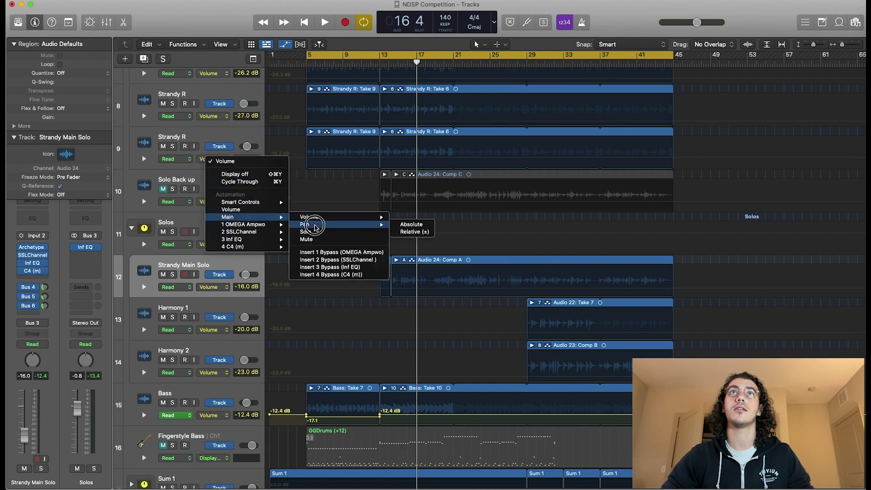
pyautogui.click(414, 232)
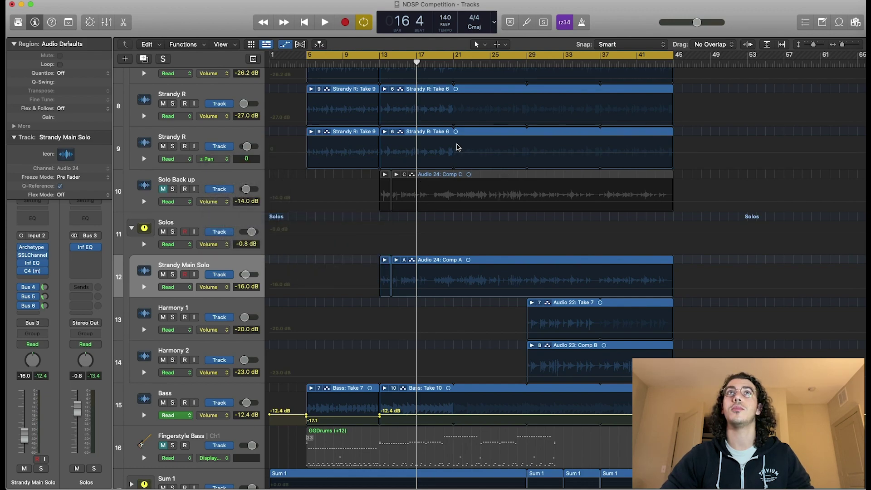
pyautogui.click(212, 159)
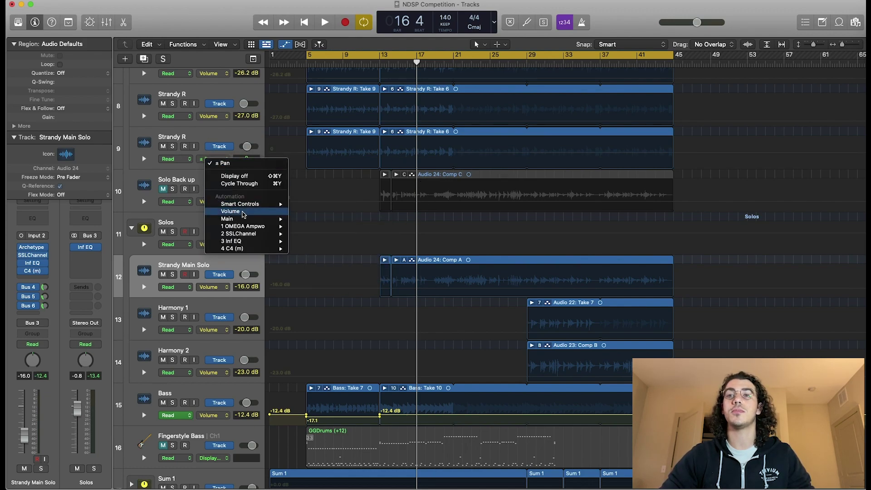
pyautogui.click(244, 212)
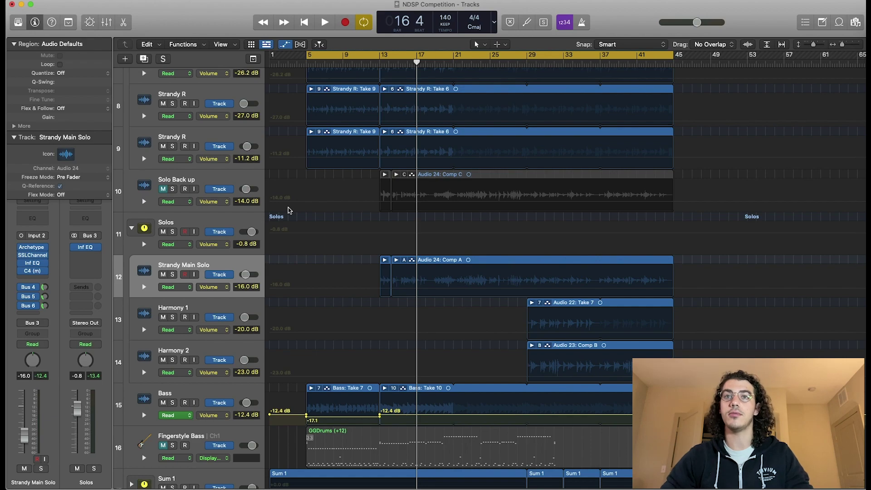
# Step: Create a flat volume automation line at -11.2 dB on the Strandy R track 9
pyautogui.click(380, 160)
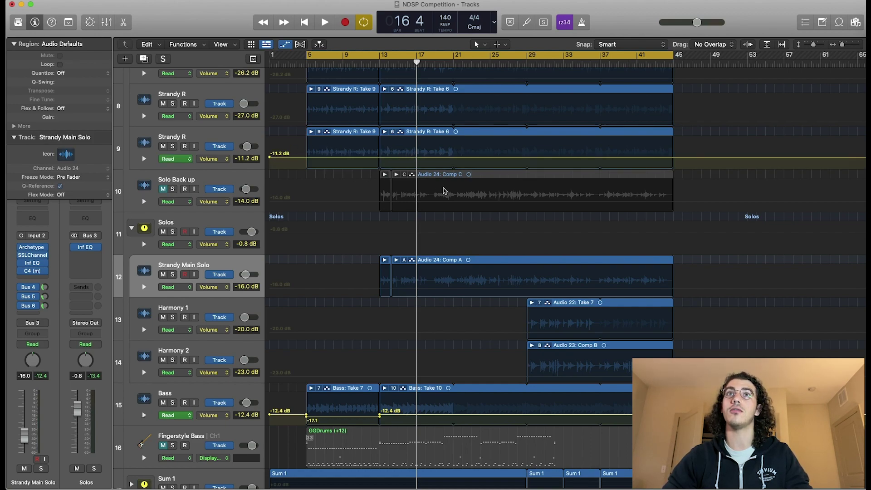
pyautogui.scroll(-5, 383, 278)
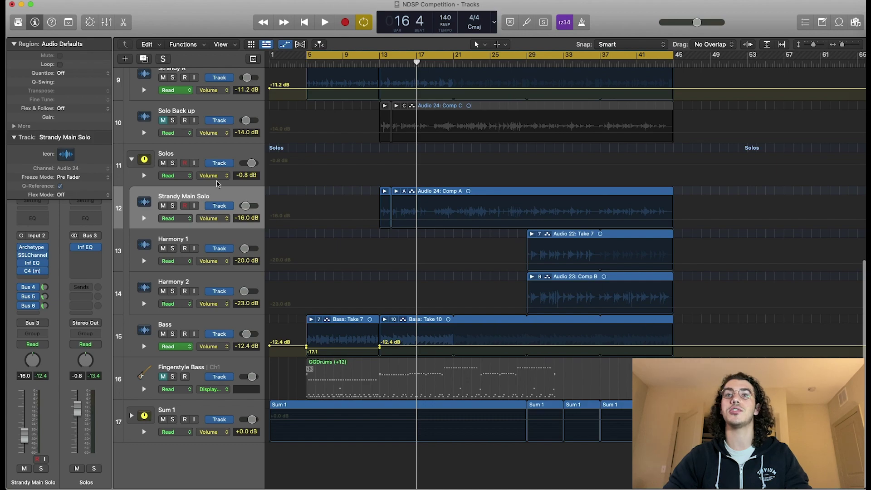
pyautogui.scroll(6, 221, 182)
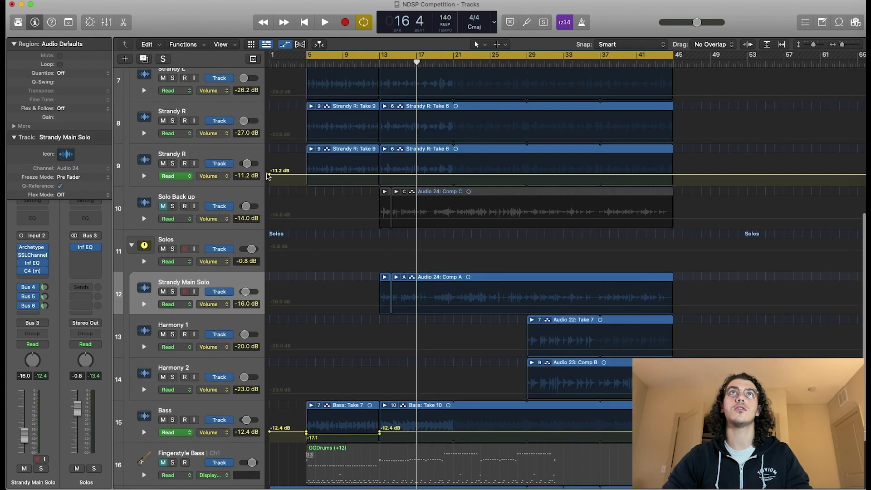
# Step: Display the Pan automation of the Strandy R track 9 in place of its volume automation
pyautogui.click(222, 181)
pyautogui.moveTo(251, 127)
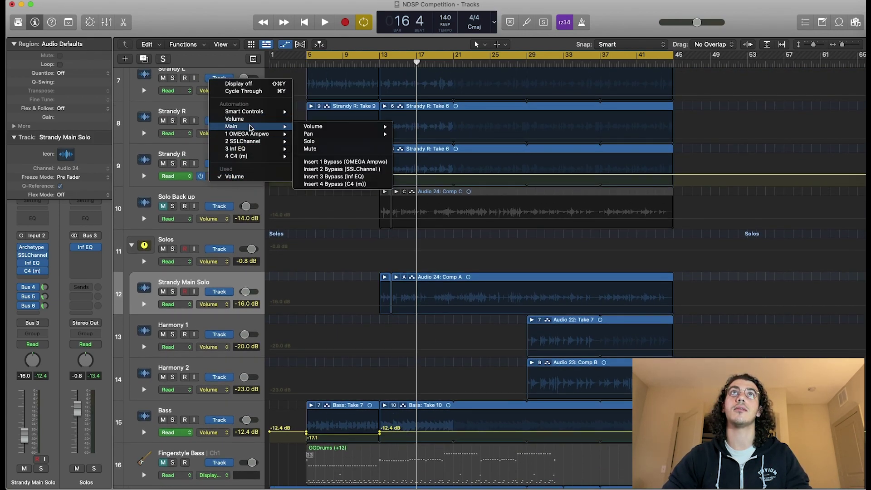
pyautogui.click(334, 169)
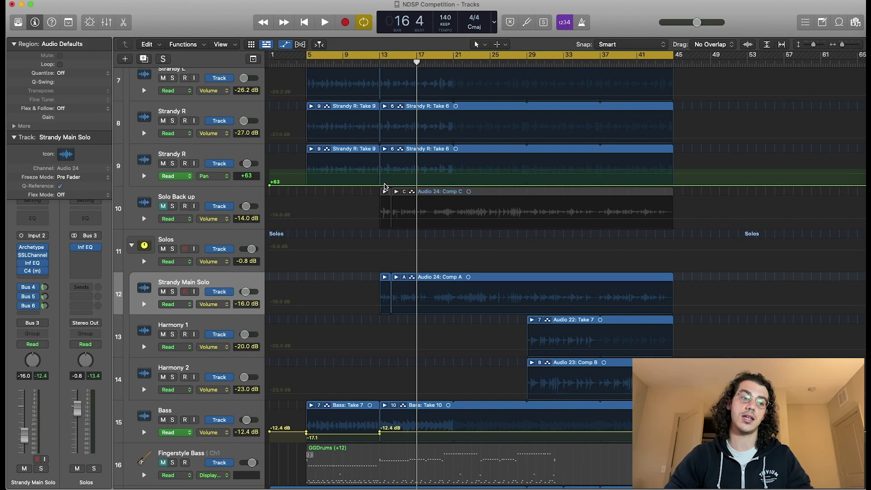
pyautogui.click(257, 174)
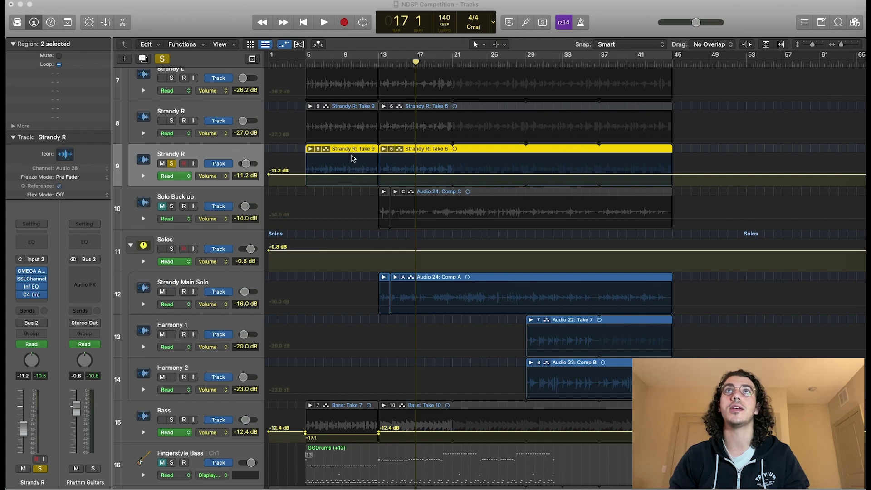
# Step: Add six volume automation points on track 9's line, spread from bar 13 to about bar 25
pyautogui.click(379, 175)
pyautogui.click(398, 174)
pyautogui.click(426, 174)
pyautogui.click(457, 175)
pyautogui.click(495, 175)
pyautogui.click(447, 175)
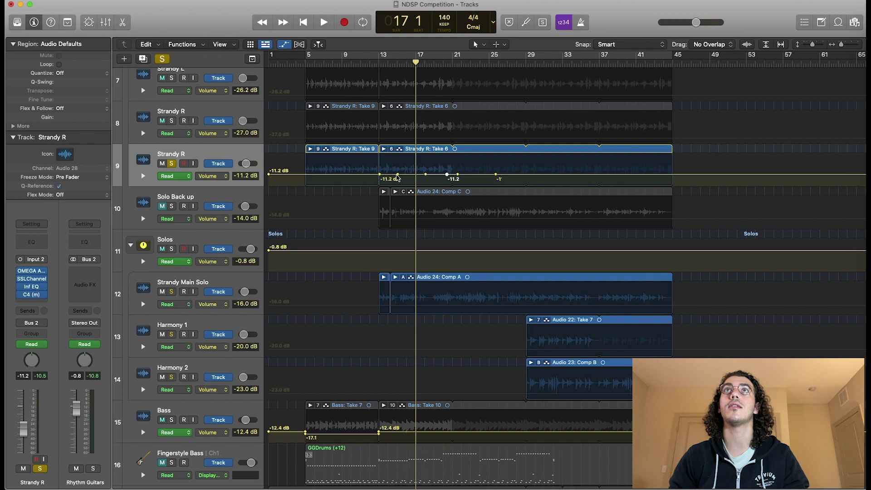
# Step: Shape track 9's volume points into peaks at about +0.4 and -0.9 dB around a -28.3 dB trough, bending the second rise with an extra point
pyautogui.moveTo(397, 176); pyautogui.dragTo(446, 166)
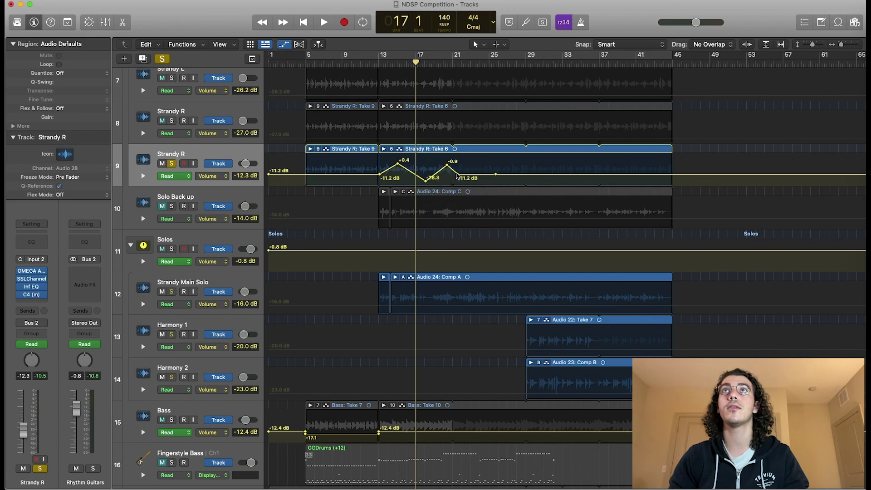
pyautogui.click(442, 170)
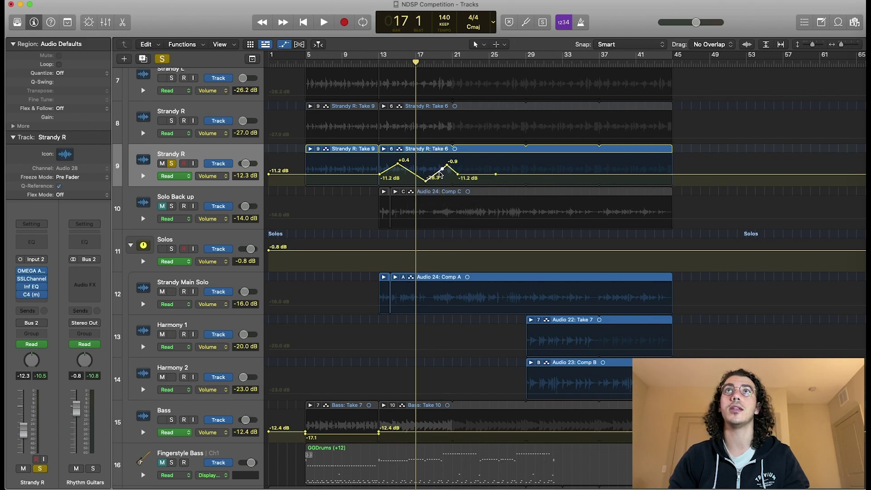
pyautogui.moveTo(440, 173); pyautogui.dragTo(439, 178)
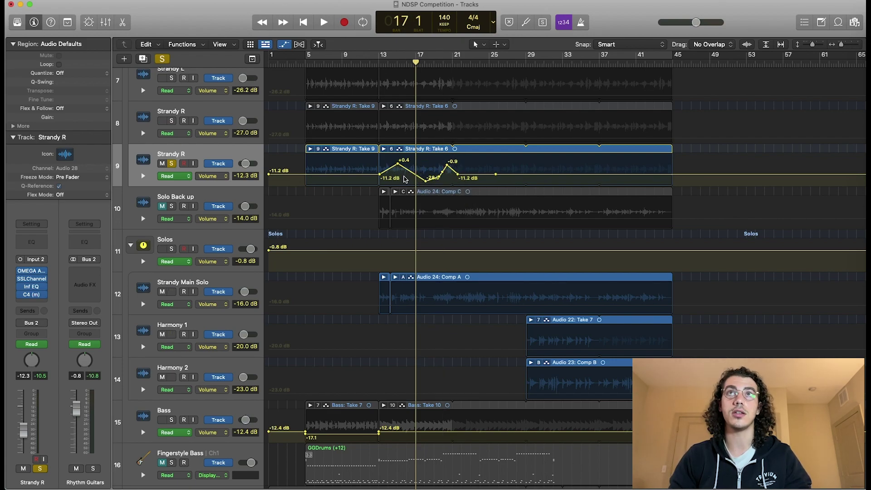
# Step: Bend the first volume rise from bar 13 on track 9 into an upward arc with the Automation Curve Tool, and return to the Pointer Tool
pyautogui.press('t')
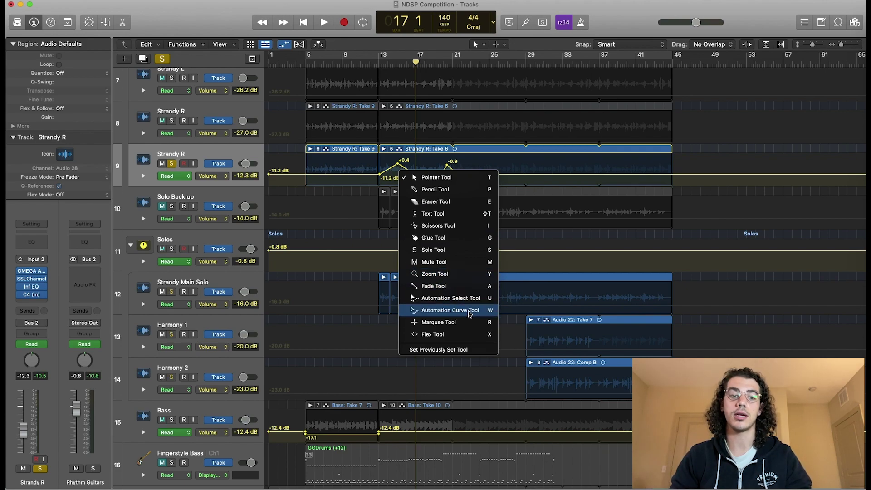
pyautogui.click(470, 311)
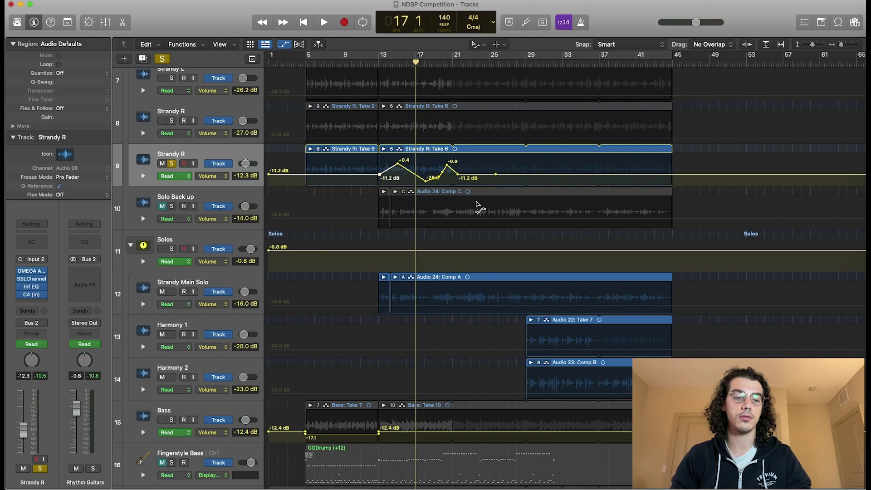
pyautogui.press('t')
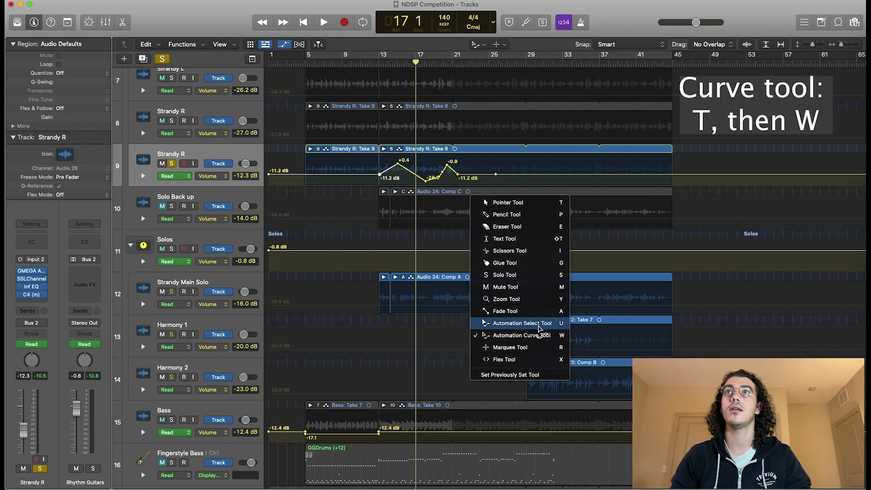
pyautogui.click(540, 335)
pyautogui.click(392, 174)
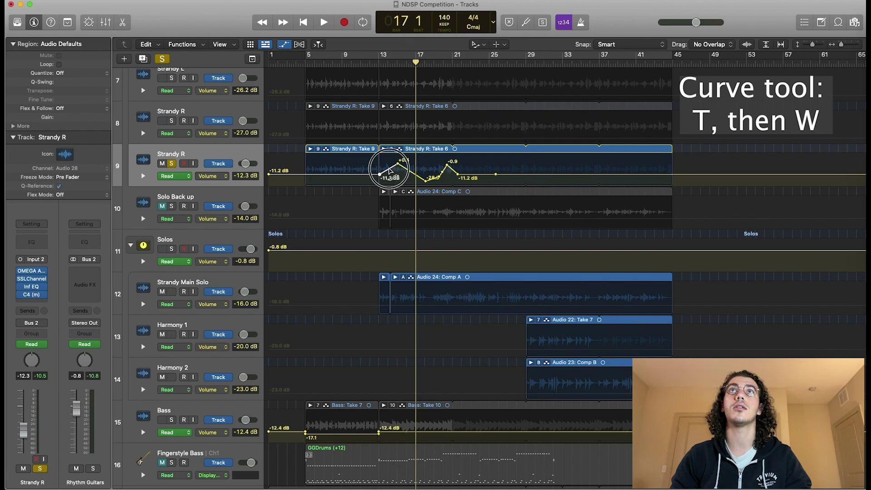
pyautogui.moveTo(392, 174)
pyautogui.mouseDown()
pyautogui.moveTo(383, 170)
pyautogui.moveTo(393, 163)
pyautogui.mouseUp()
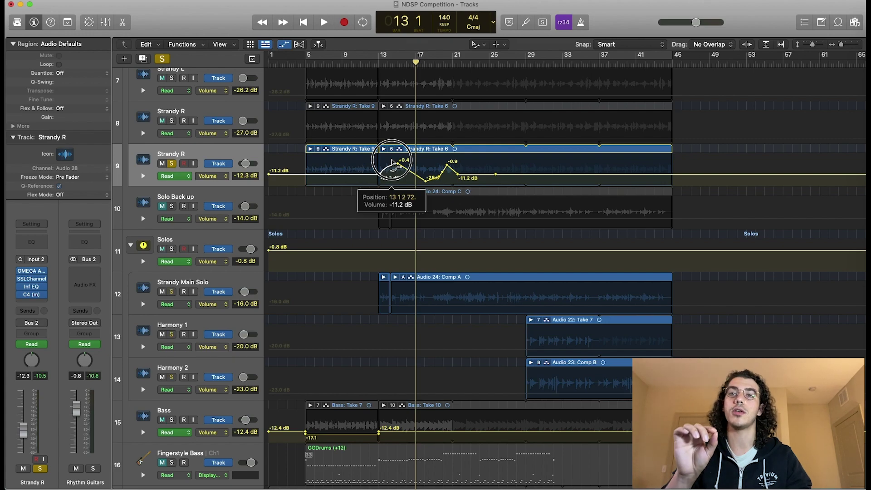
pyautogui.moveTo(393, 163); pyautogui.dragTo(391, 161)
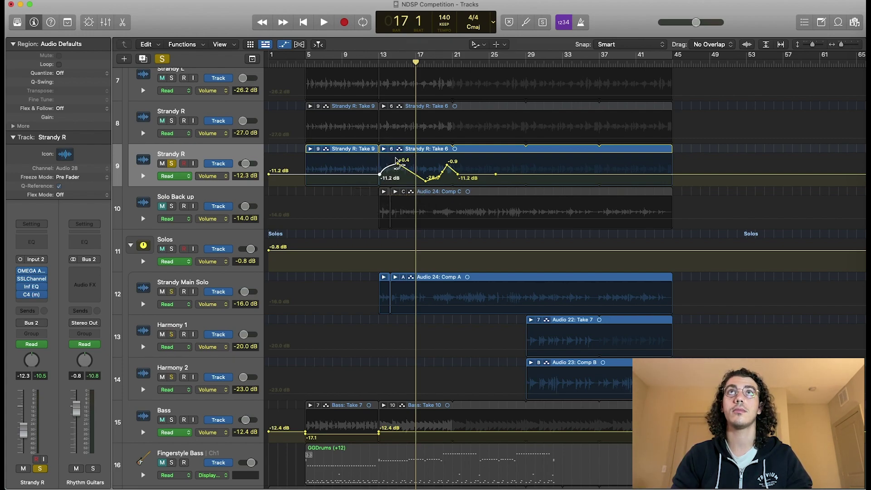
pyautogui.press('Escape')
pyautogui.press('Escape')
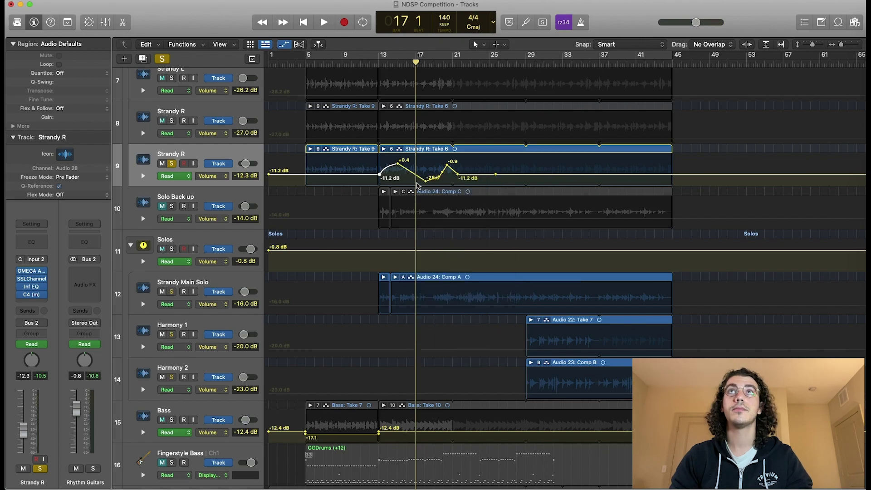
# Step: Add points to the volume slope after the +0.4 dB peak and form a small dip at about -4.6 dB and a bump
pyautogui.click(402, 166)
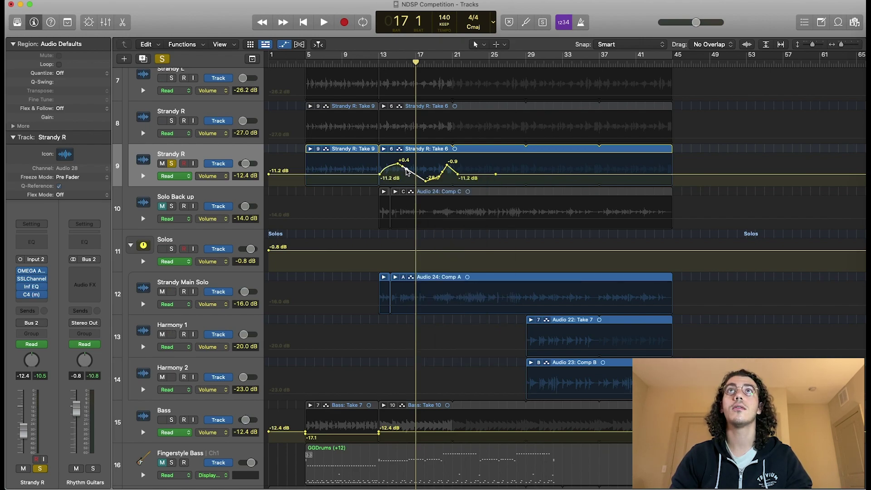
pyautogui.click(418, 175)
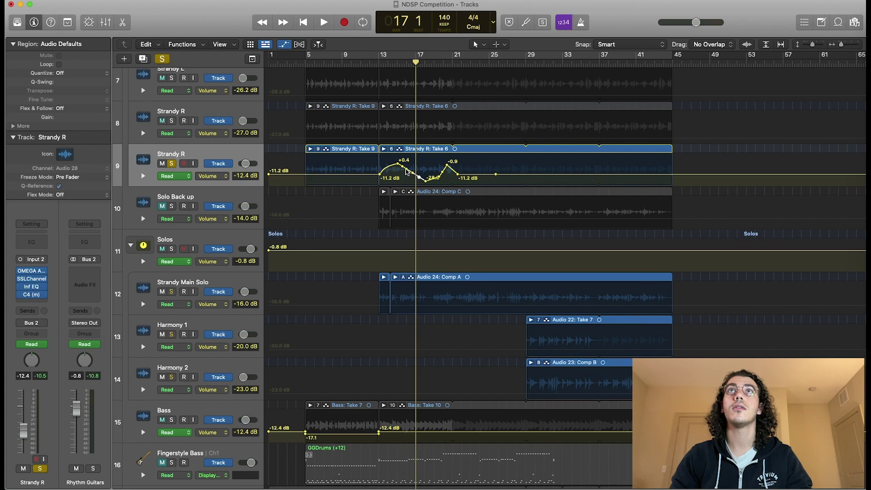
pyautogui.moveTo(401, 166); pyautogui.dragTo(413, 176)
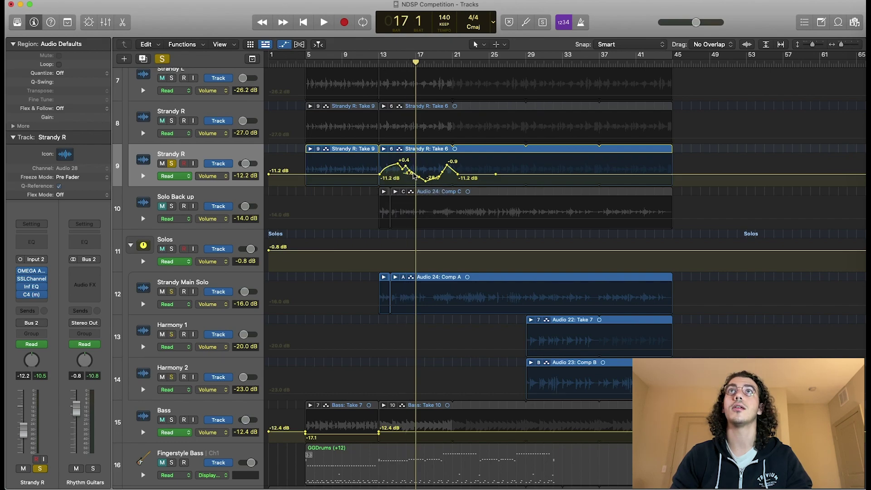
# Step: Play the soloed Strandy R track from bar 13 to bar 22 to hear its volume automation
pyautogui.click(371, 62)
pyautogui.click(374, 62)
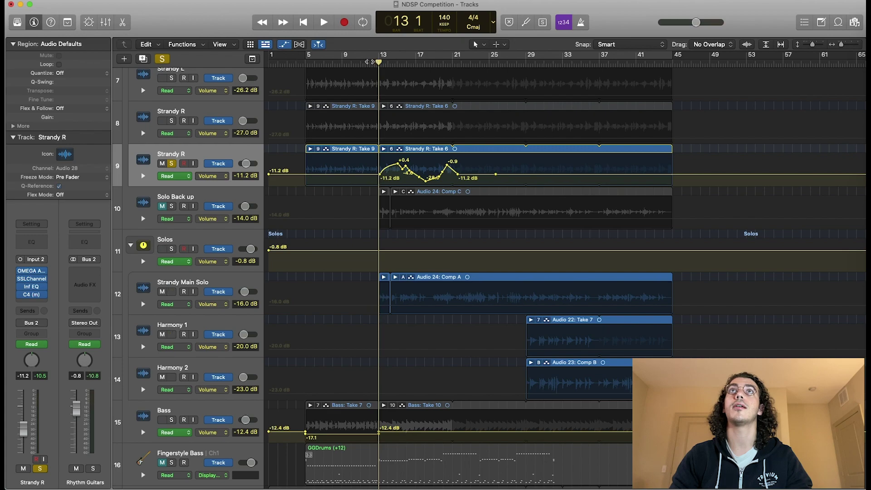
pyautogui.press('space')
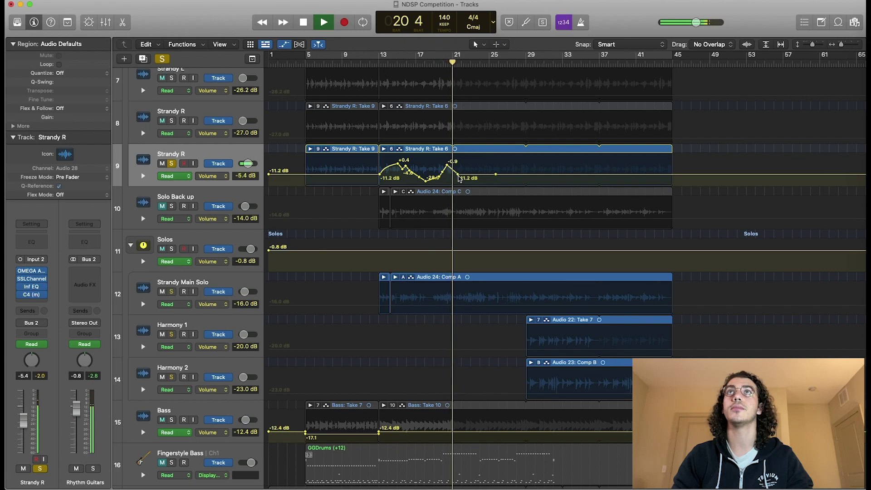
pyautogui.press('space')
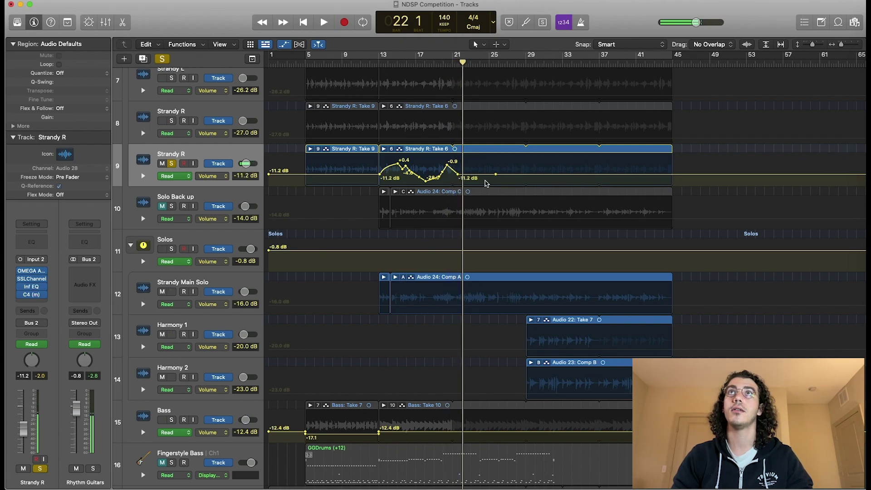
# Step: Move the first volume peak on track 9 slightly earlier and down to -1.4 dB with the Automation Select Tool, and return to the Pointer Tool
pyautogui.press('t')
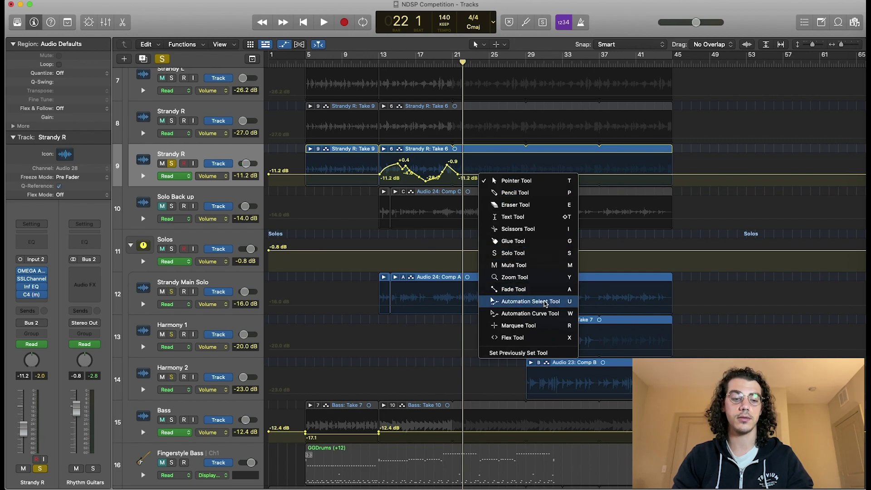
pyautogui.press('u')
pyautogui.moveTo(398, 163); pyautogui.dragTo(393, 165)
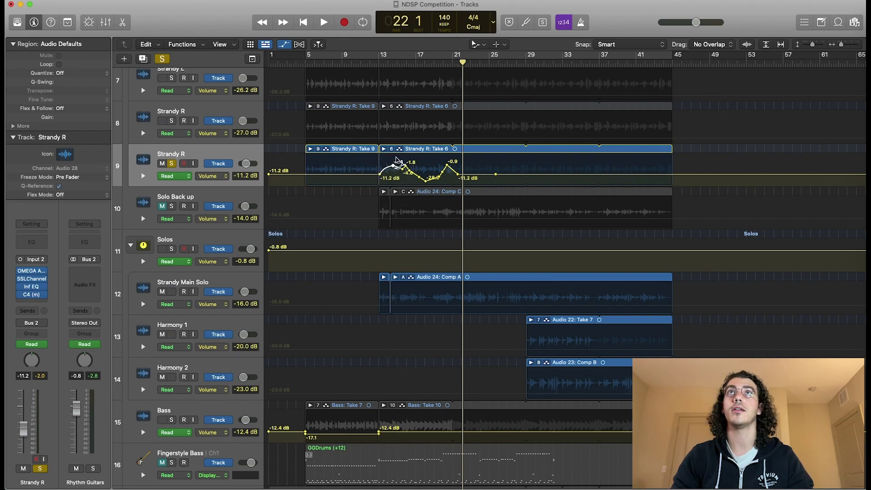
pyautogui.press('t')
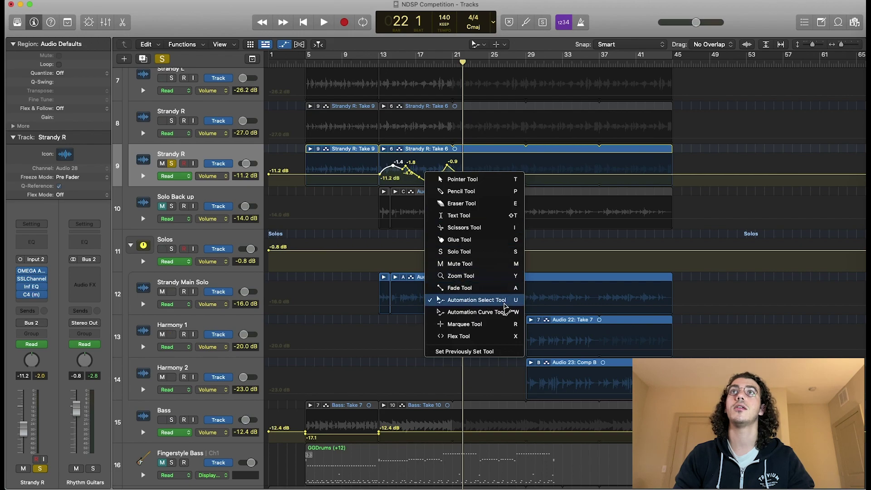
pyautogui.press('t')
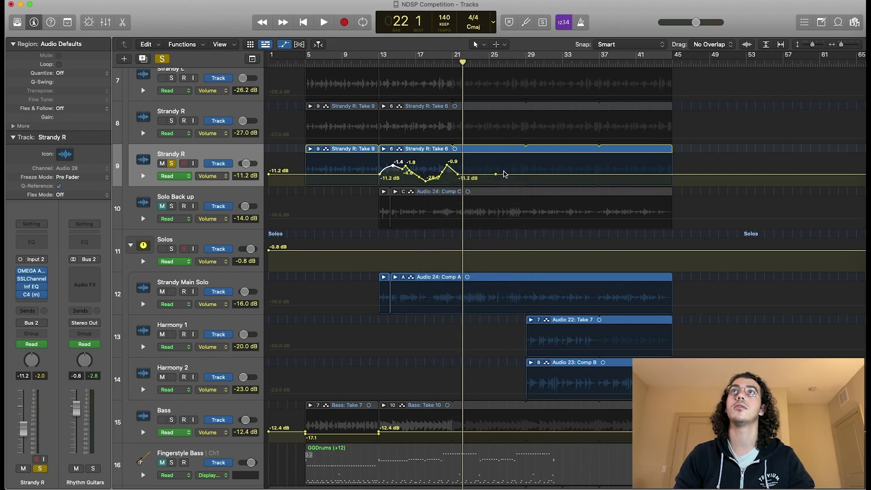
# Step: Undo the volume automation edits on track 9 step by step until its line from bar 13 onward is flat
pyautogui.press('t')
pyautogui.press('t')
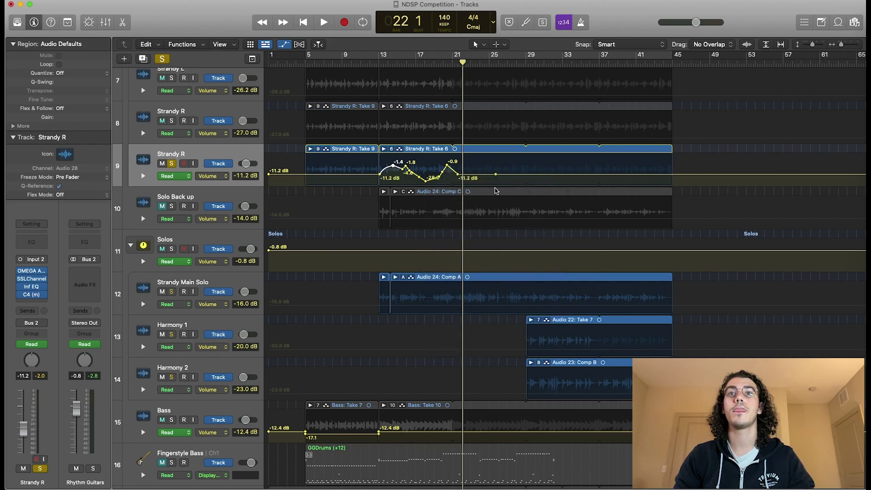
pyautogui.scroll(-3, 493, 197)
pyautogui.scroll(3, 494, 197)
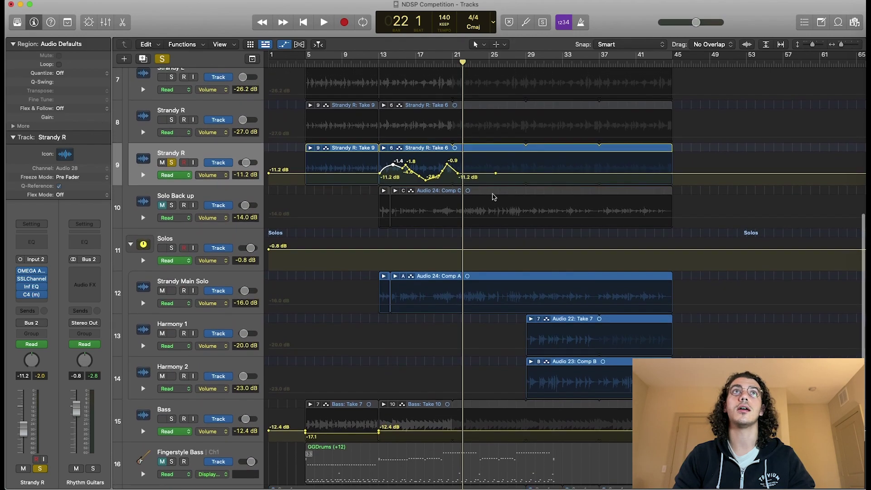
pyautogui.press('super+z')
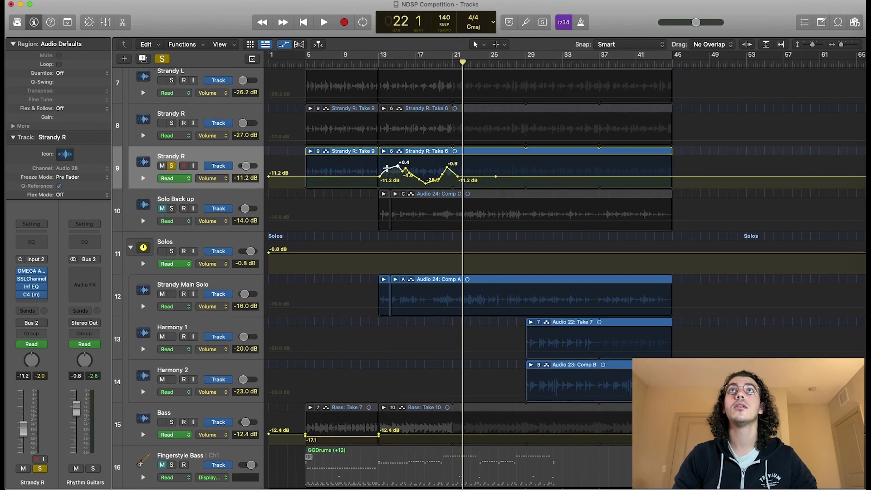
pyautogui.press('super+z')
pyautogui.press('super+z')
pyautogui.press('super+z')
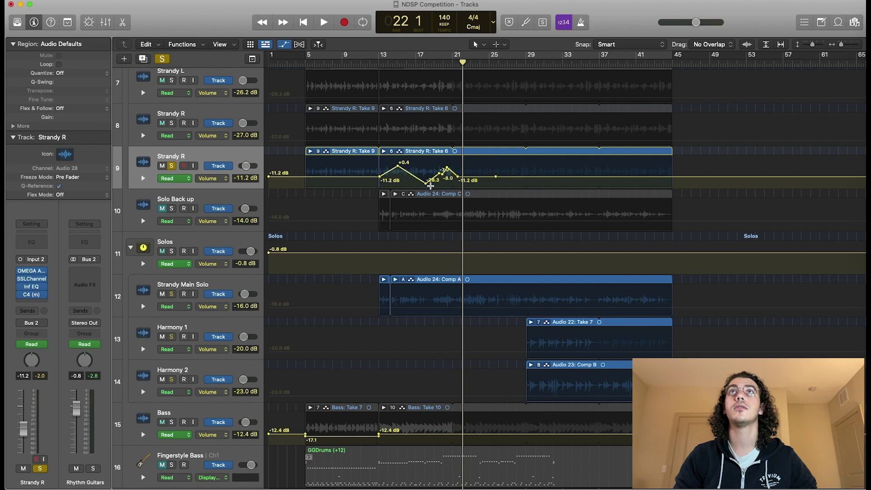
pyautogui.press('super+z')
pyautogui.press('super+z')
pyautogui.press('super+z')
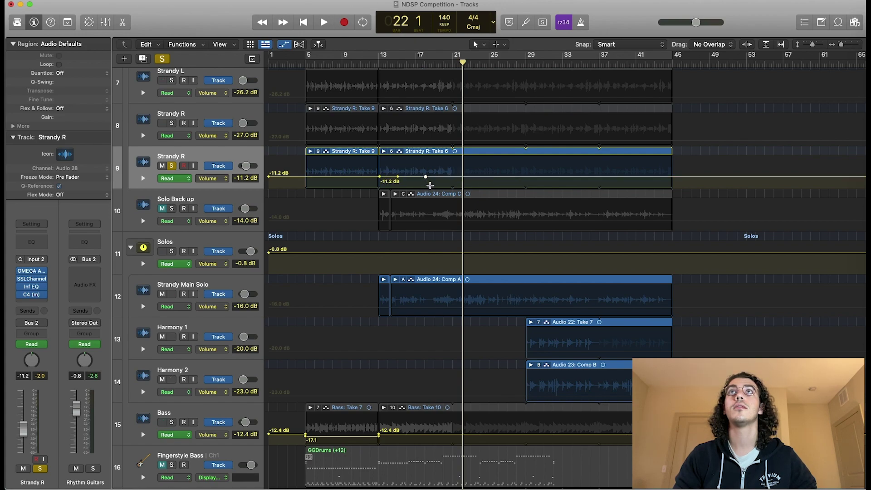
# Step: Select the section from bar 13 to just past bar 22 on track 9 with the Marquee Tool
pyautogui.press('t')
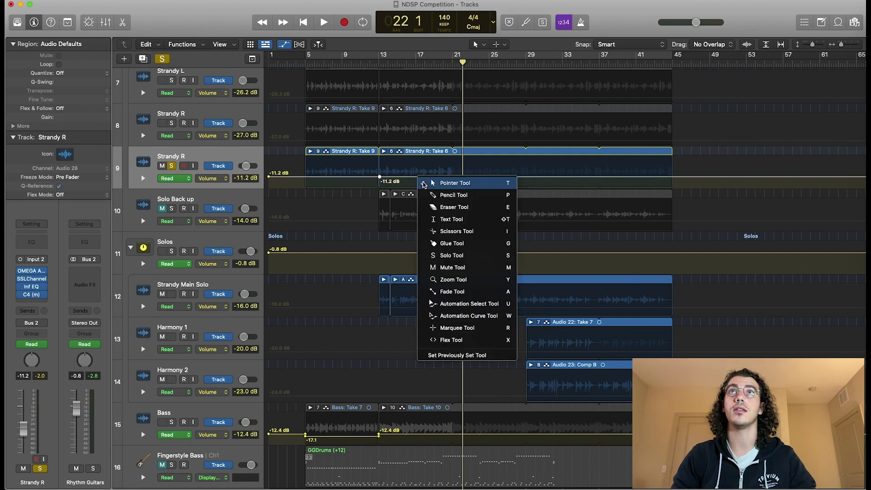
pyautogui.click(469, 327)
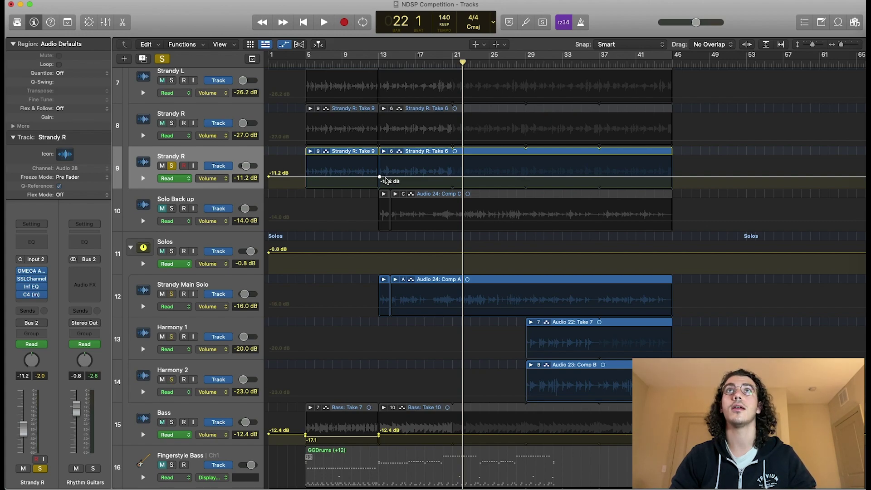
pyautogui.press('t')
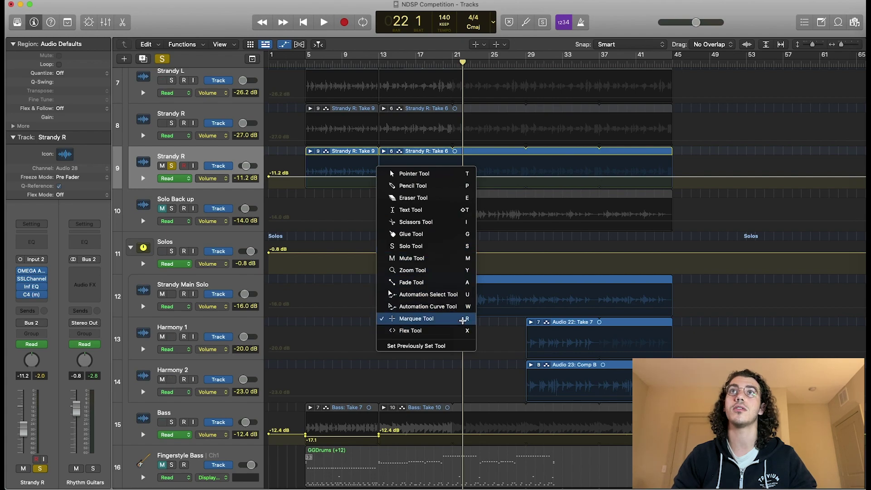
pyautogui.click(392, 174)
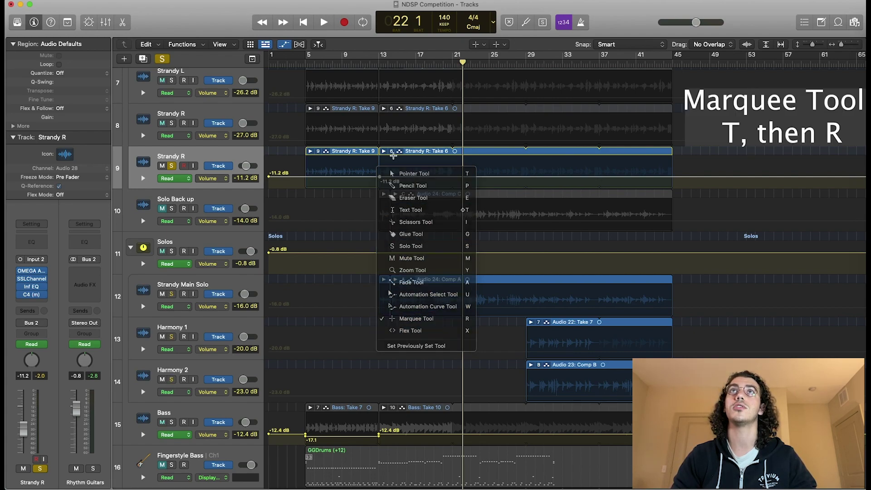
pyautogui.press('t')
pyautogui.press('r')
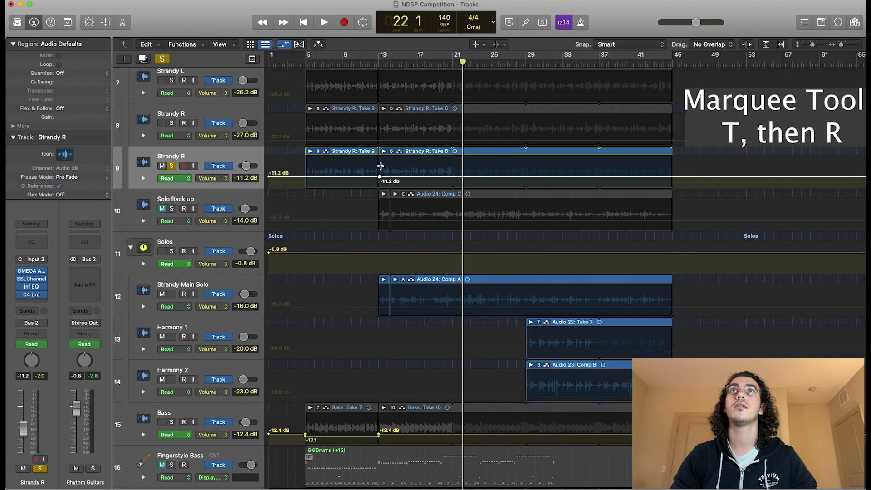
pyautogui.moveTo(379, 162); pyautogui.dragTo(465, 184)
# Step: Return to the Pointer Tool and raise the volume automation across the selected section of track 9 to -5.9 dB
pyautogui.press('t')
pyautogui.click(472, 185)
pyautogui.press('t')
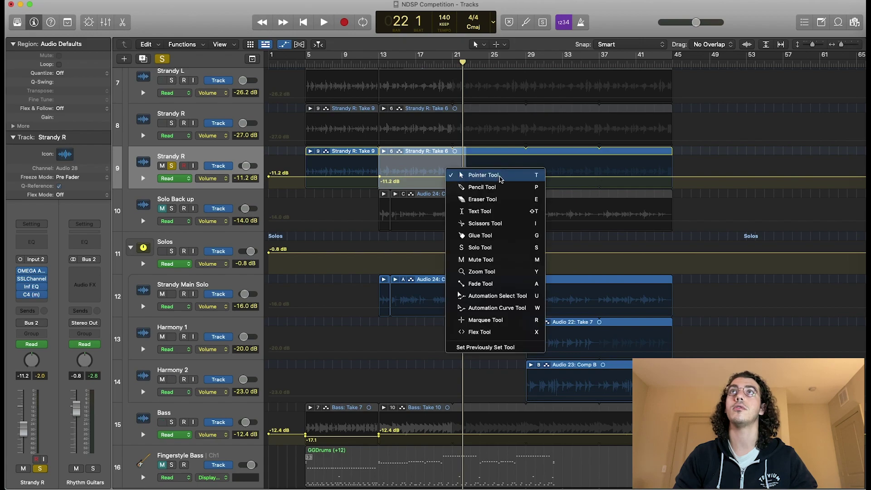
pyautogui.click(419, 173)
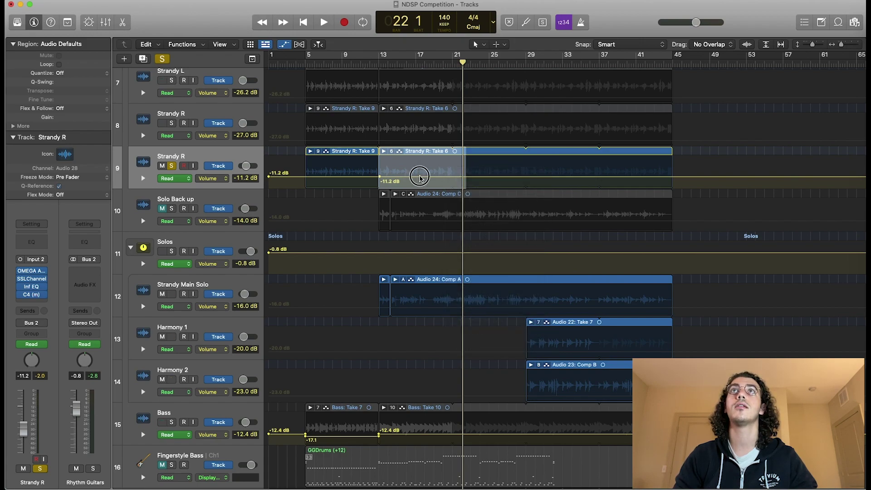
pyautogui.click(421, 178)
pyautogui.moveTo(421, 178)
pyautogui.mouseDown()
pyautogui.moveTo(421, 166)
pyautogui.moveTo(424, 186)
pyautogui.moveTo(424, 173)
pyautogui.mouseUp()
# Step: Play the soloed track 9 from bar 12 to bar 24 to hear the raised volume section
pyautogui.click(370, 63)
pyautogui.press('space')
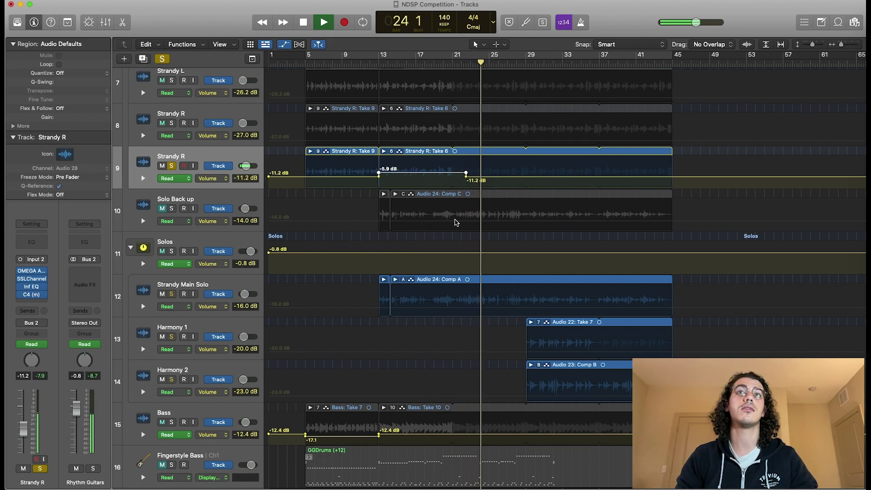
pyautogui.press('space')
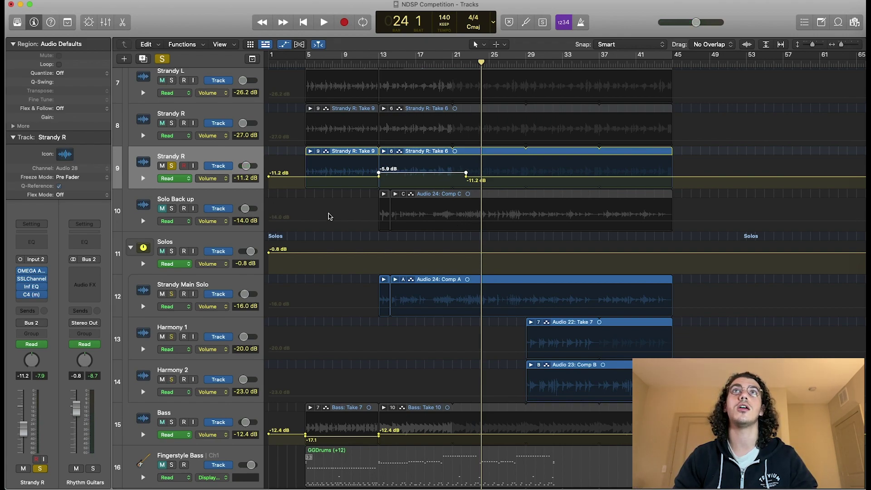
# Step: Return the playhead to bar 12 and review the automation modes available for track 9
pyautogui.moveTo(373, 63); pyautogui.dragTo(370, 63)
pyautogui.click(181, 179)
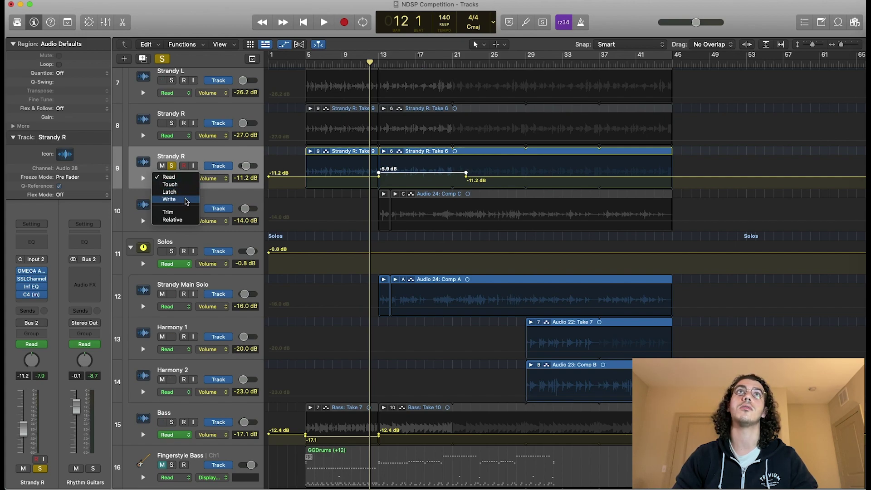
pyautogui.click(222, 191)
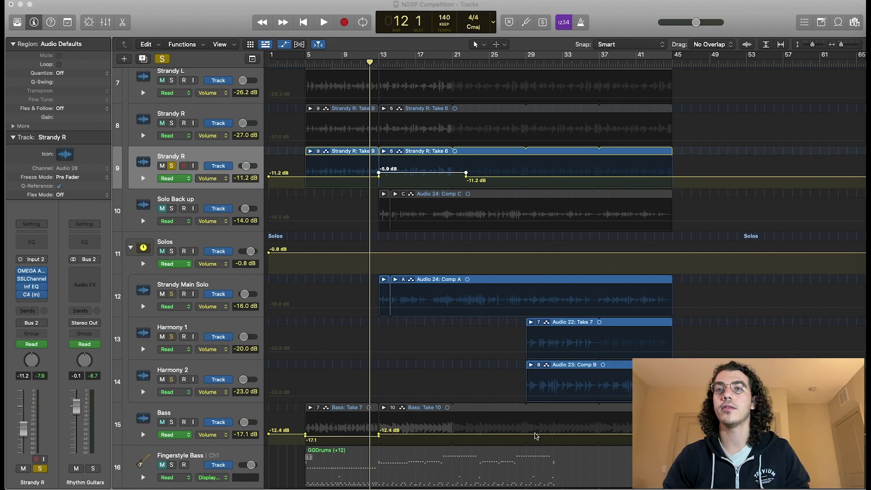
# Step: Examine which parameters can be automated on track 9, including those of Smart Controls and the Inf EQ plug-in
pyautogui.click(212, 178)
pyautogui.click(212, 177)
pyautogui.click(213, 179)
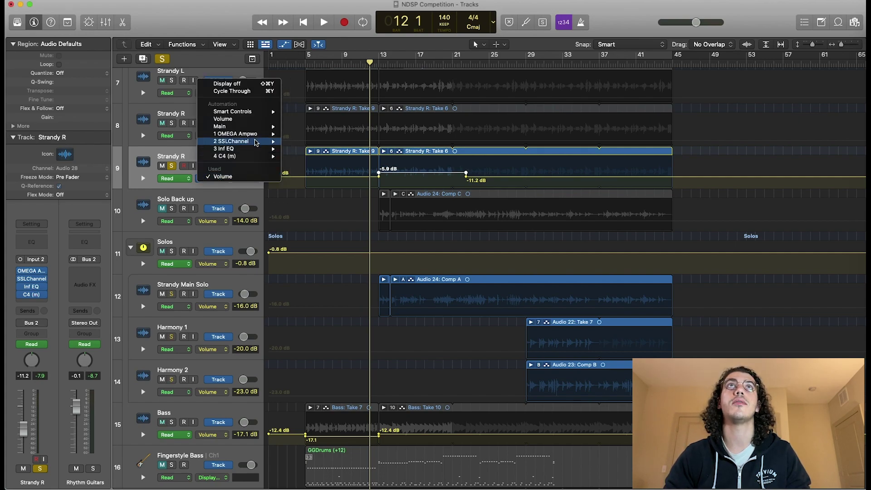
pyautogui.click(235, 188)
pyautogui.click(218, 179)
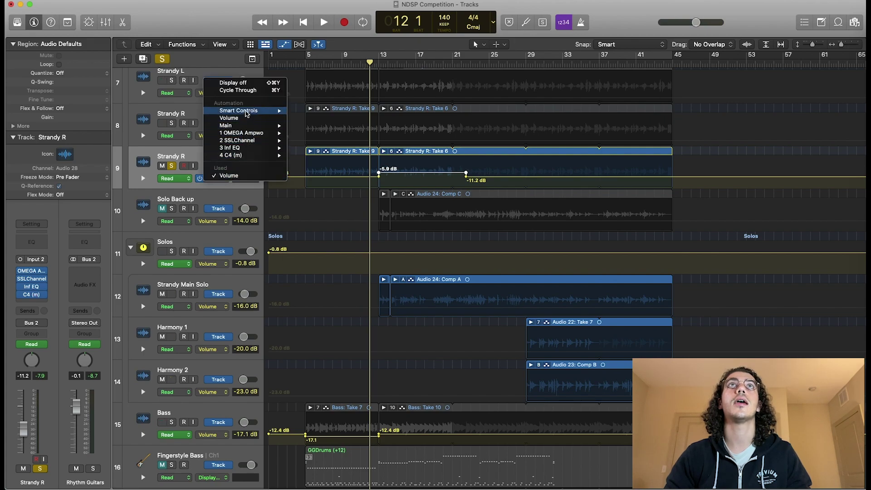
pyautogui.moveTo(249, 111)
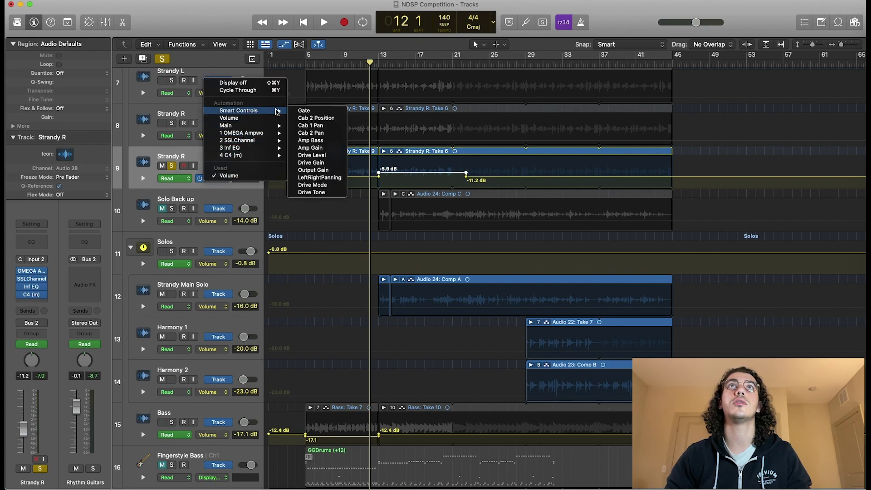
pyautogui.moveTo(270, 145)
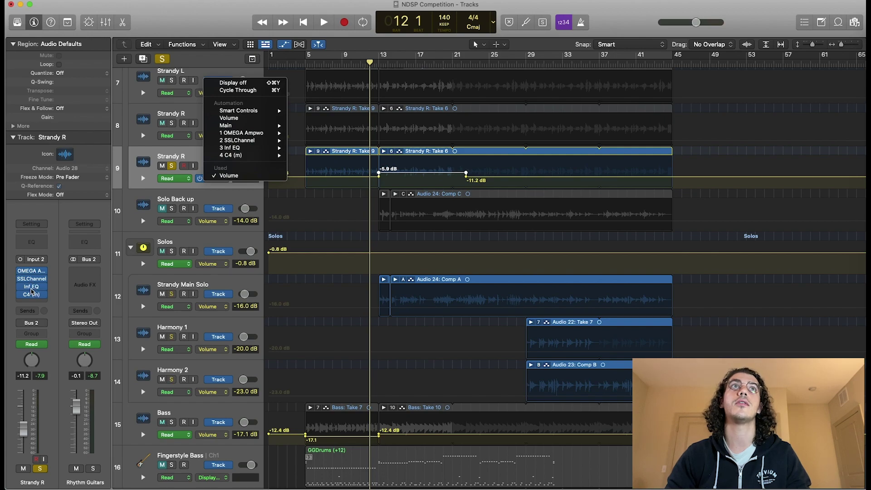
pyautogui.moveTo(242, 147)
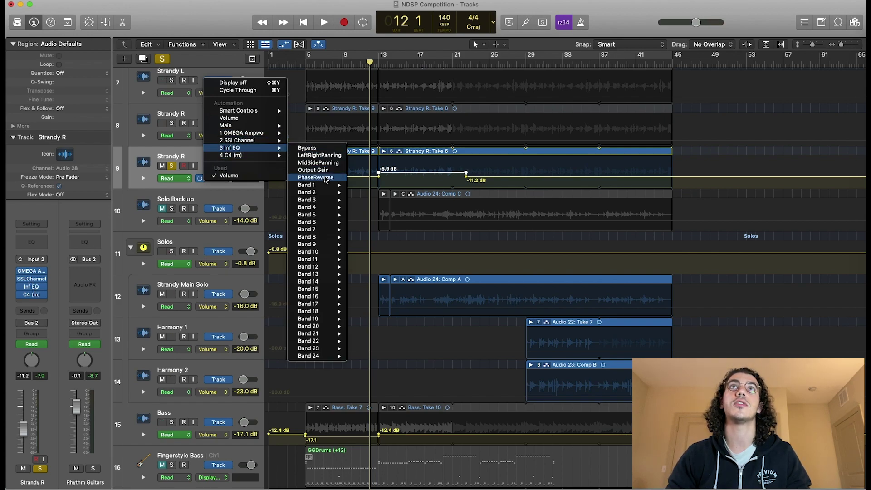
pyautogui.moveTo(328, 237)
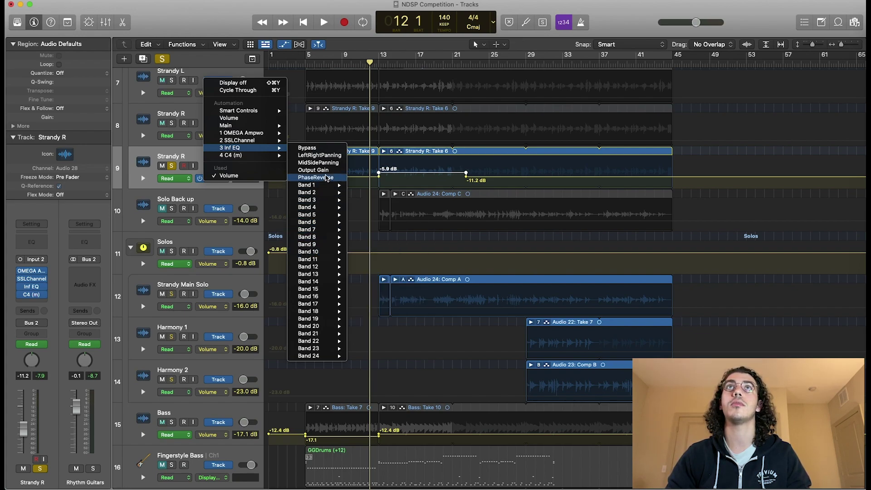
# Step: Set the automation parameter of track 9 to absolute Pan
pyautogui.moveTo(311, 133)
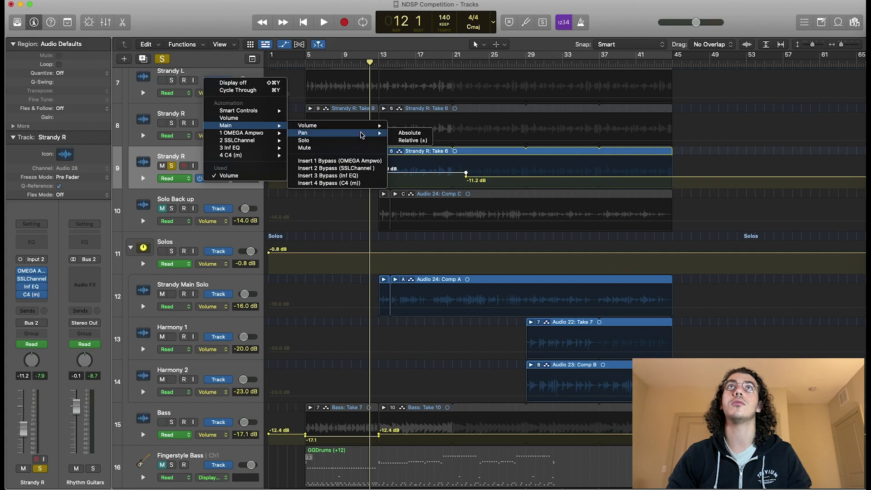
pyautogui.click(403, 133)
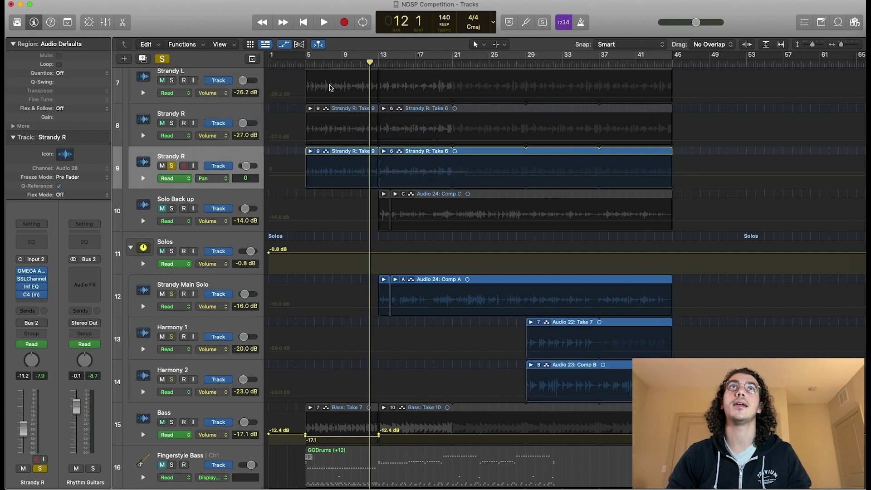
pyautogui.click(203, 181)
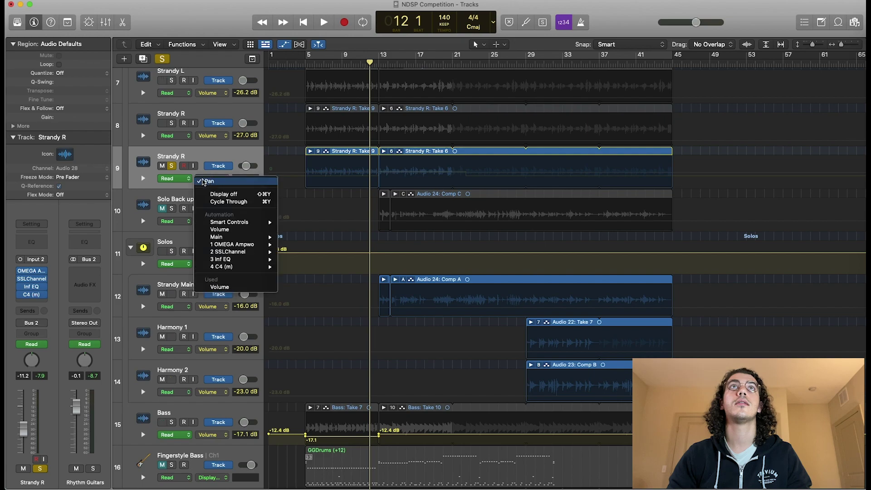
pyautogui.click(303, 177)
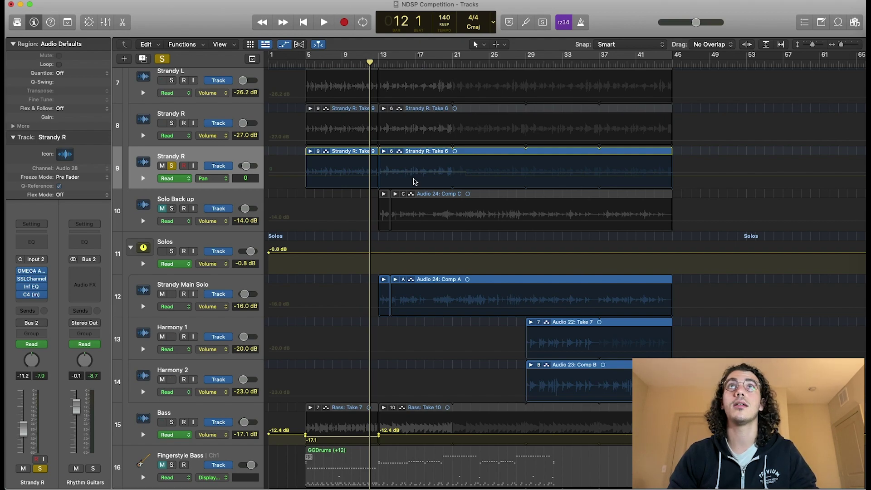
# Step: Select bars 12 to 15 on track 9 with the Marquee Tool and set the section's pan automation to +63 with the Pointer Tool
pyautogui.press('t')
pyautogui.press('r')
pyautogui.moveTo(370, 167); pyautogui.dragTo(398, 167)
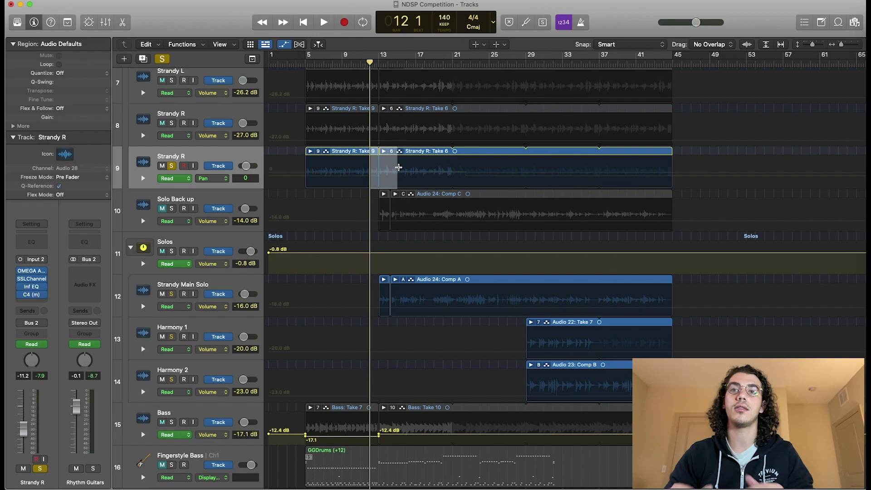
pyautogui.press('t')
pyautogui.press('t')
pyautogui.press('a')
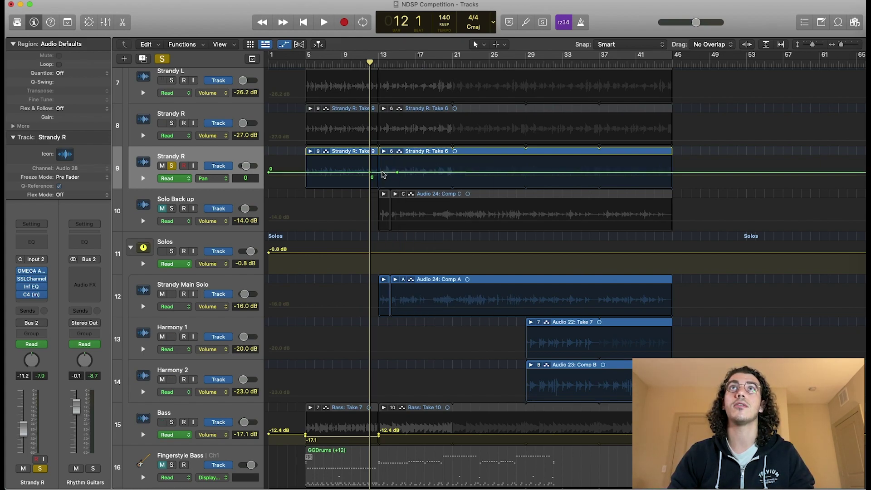
pyautogui.moveTo(383, 175); pyautogui.dragTo(383, 195)
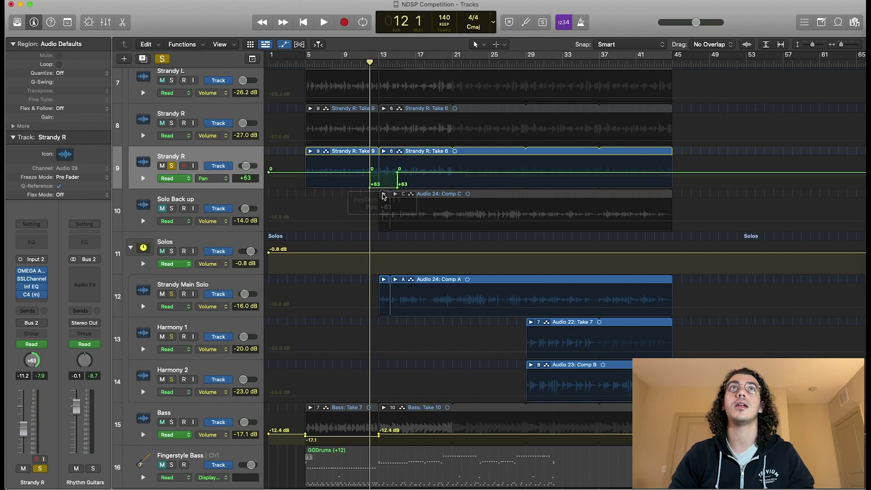
# Step: Play track 9 from bar 11 through the pan change, skip ahead to about bar 21, and stop after bar 27
pyautogui.click(360, 63)
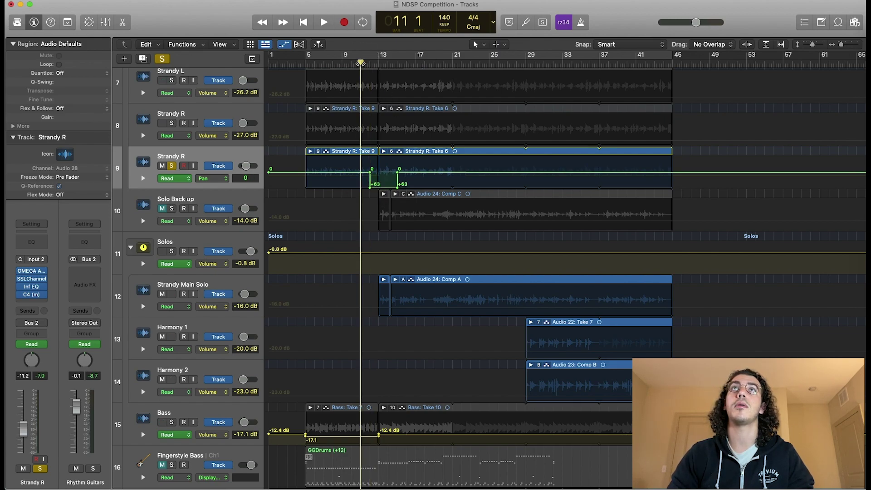
pyautogui.press('space')
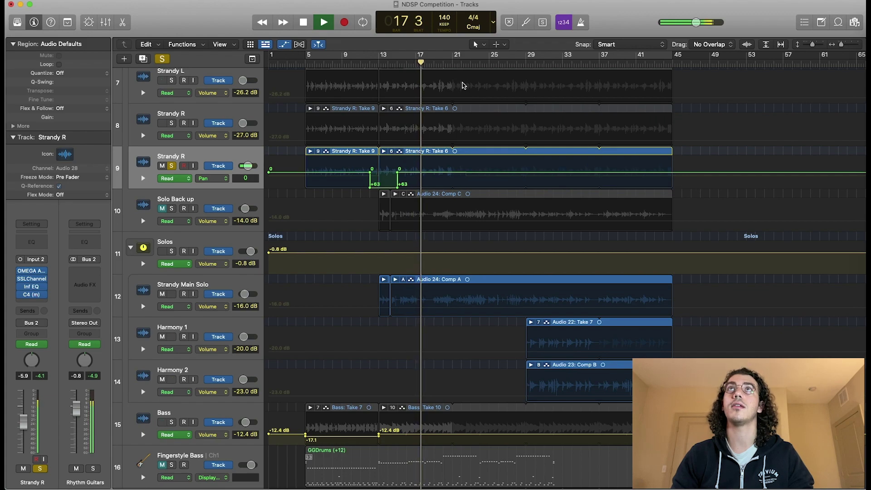
pyautogui.click(458, 64)
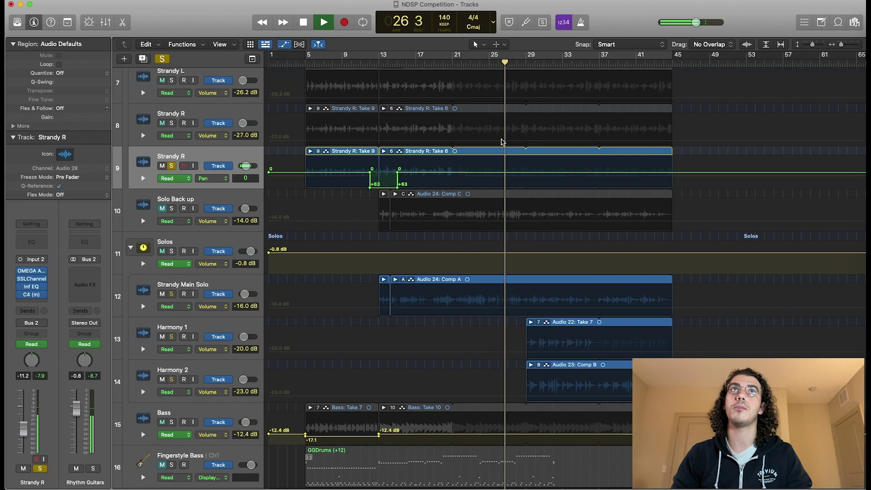
pyautogui.press('space')
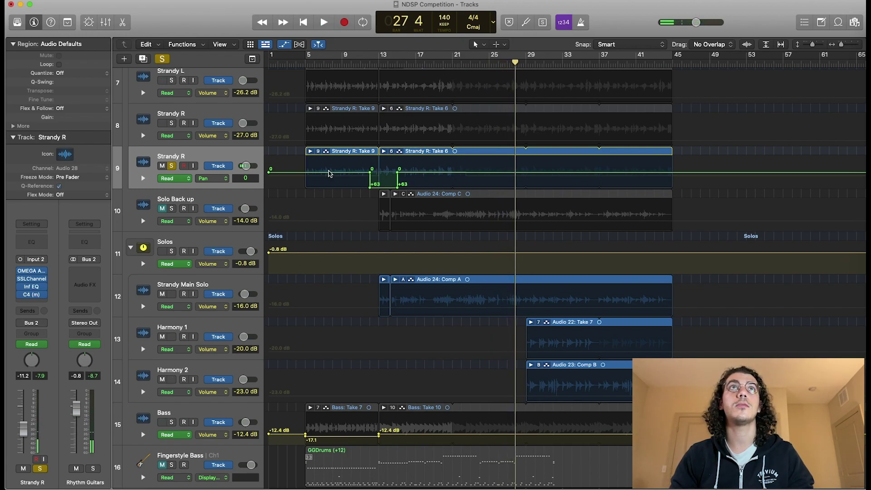
# Step: Review the automation modes of track 9 again and keep it on Read
pyautogui.click(187, 179)
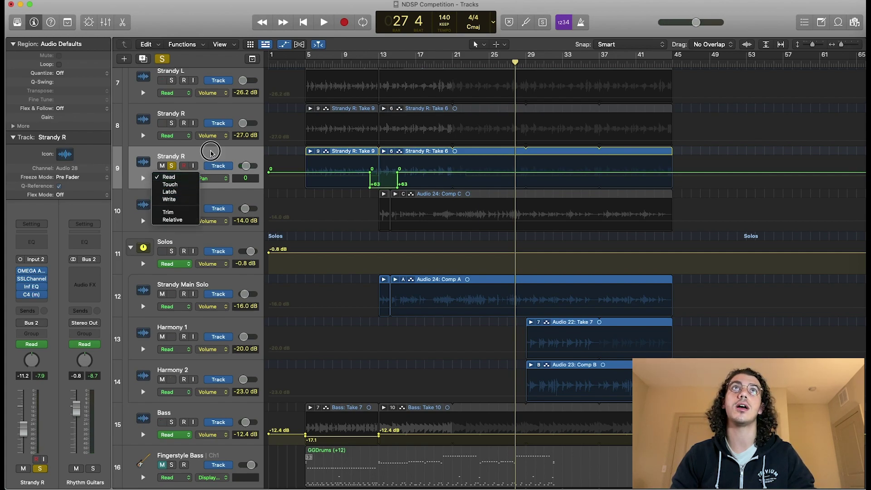
pyautogui.click(173, 176)
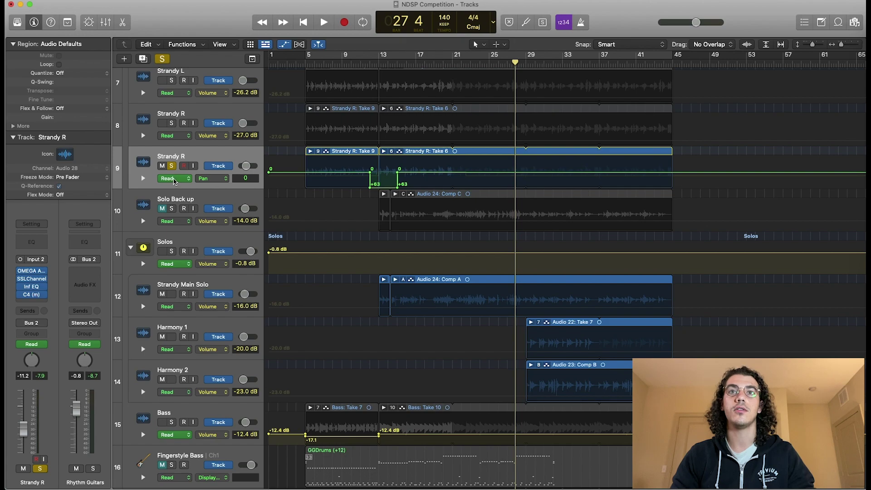
# Step: Move the playhead to bar 25 and set the automation mode of track 9 to Touch
pyautogui.click(175, 179)
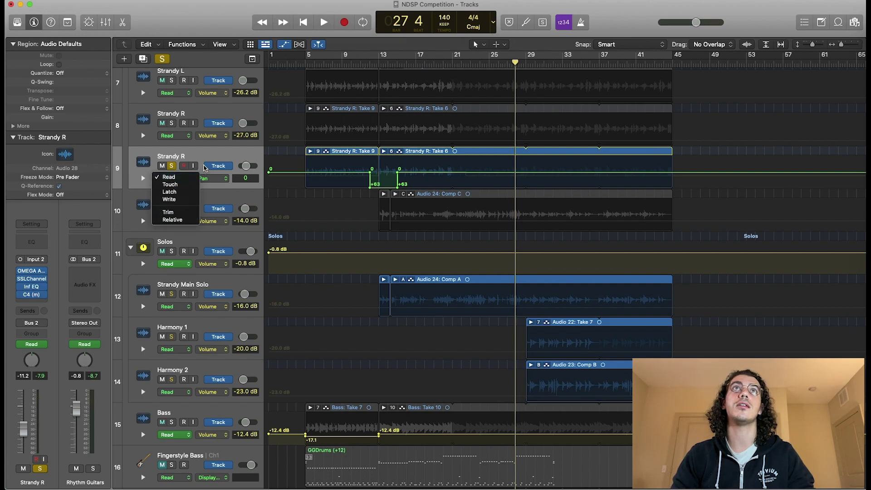
pyautogui.click(203, 170)
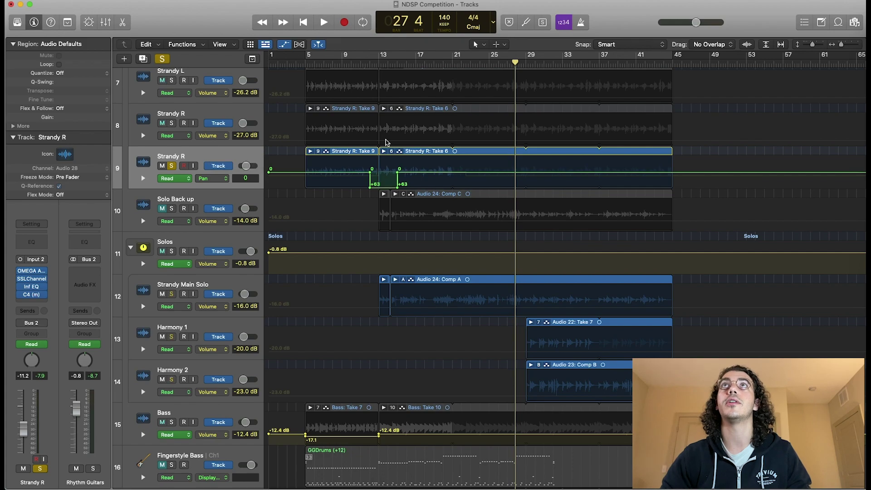
pyautogui.click(489, 63)
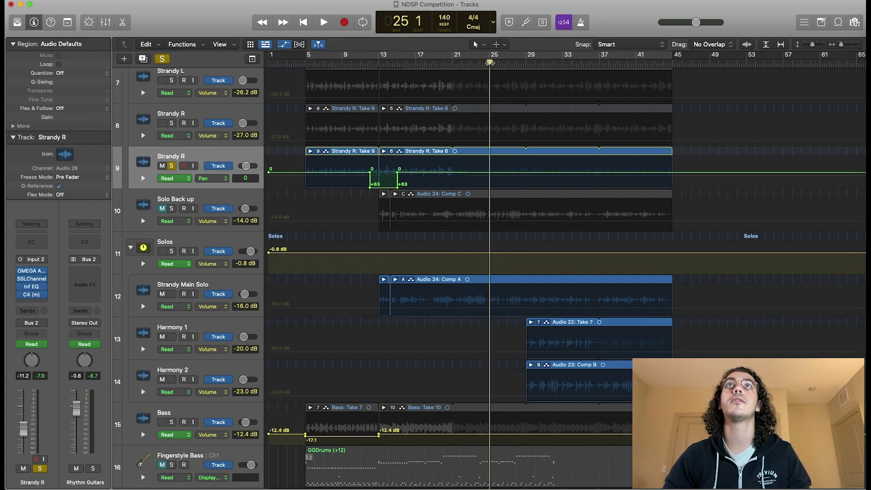
pyautogui.click(172, 177)
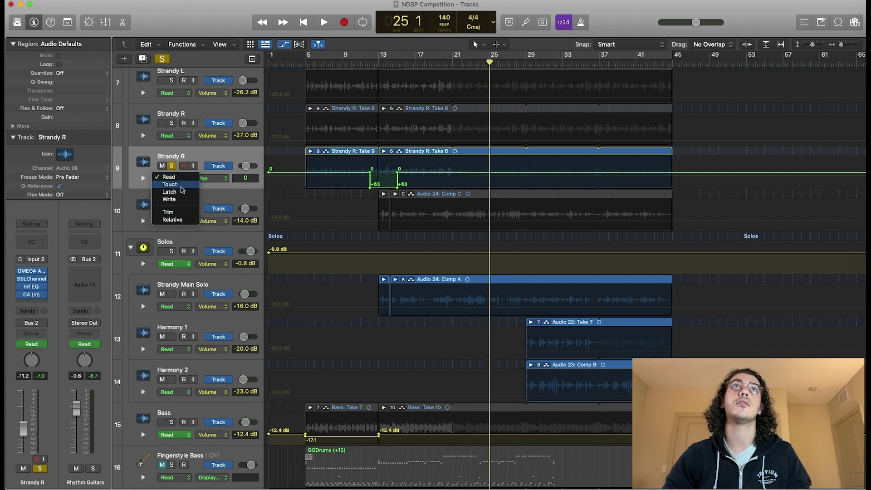
pyautogui.click(180, 185)
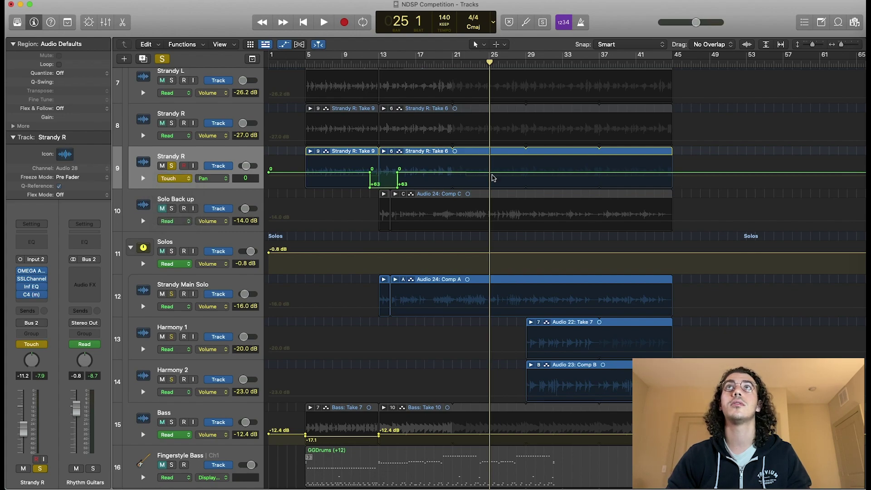
# Step: Create a cycle range from bar 25 to bar 33
pyautogui.click(489, 57)
pyautogui.moveTo(489, 56); pyautogui.dragTo(529, 54)
pyautogui.moveTo(567, 55); pyautogui.dragTo(565, 54)
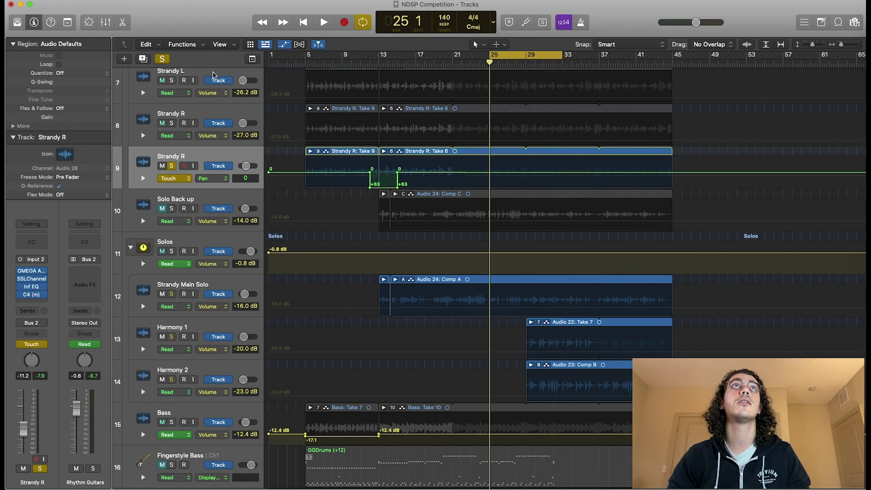
# Step: Open the Smart Controls for track 9 and look at the EQ view and the plug-in controls
pyautogui.click(89, 22)
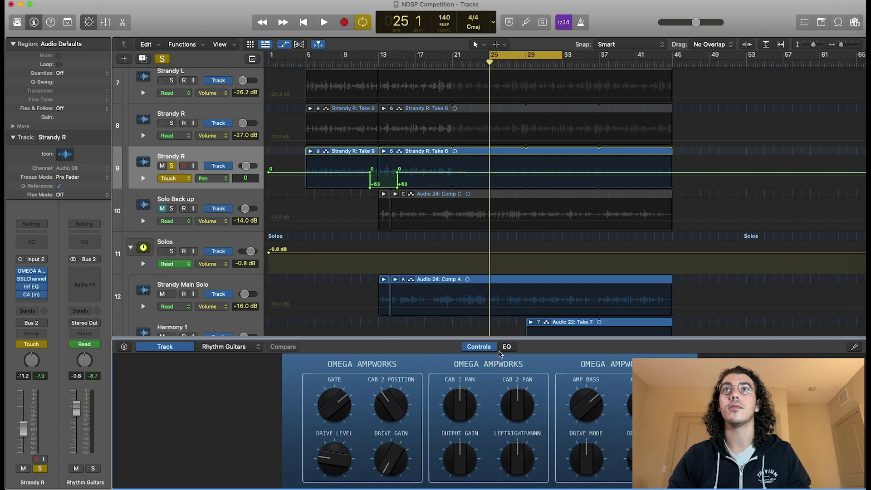
pyautogui.click(505, 346)
pyautogui.click(487, 347)
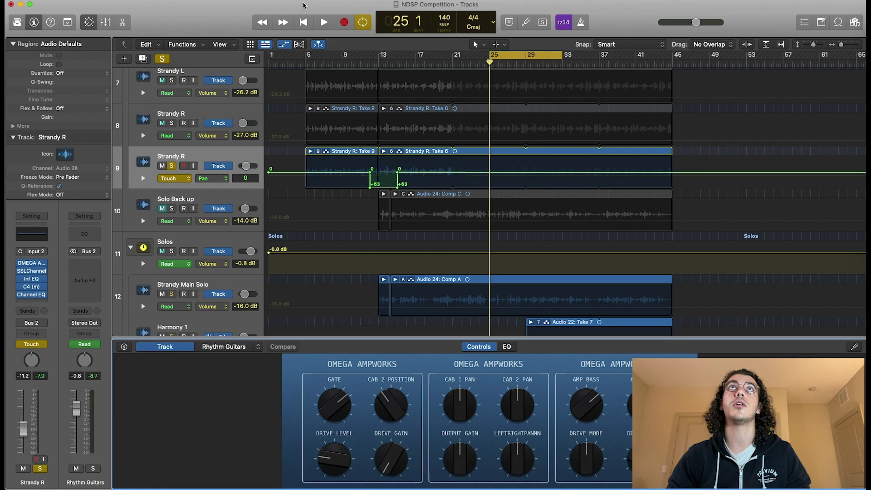
# Step: Show the Mixer and bring track 9 into view in the track area above it
pyautogui.press('x')
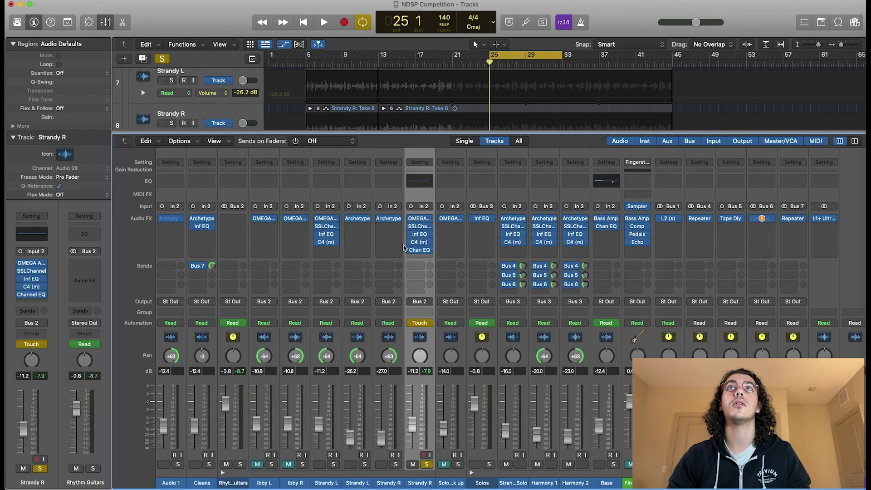
pyautogui.scroll(-2, 494, 98)
pyautogui.scroll(-2, 494, 98)
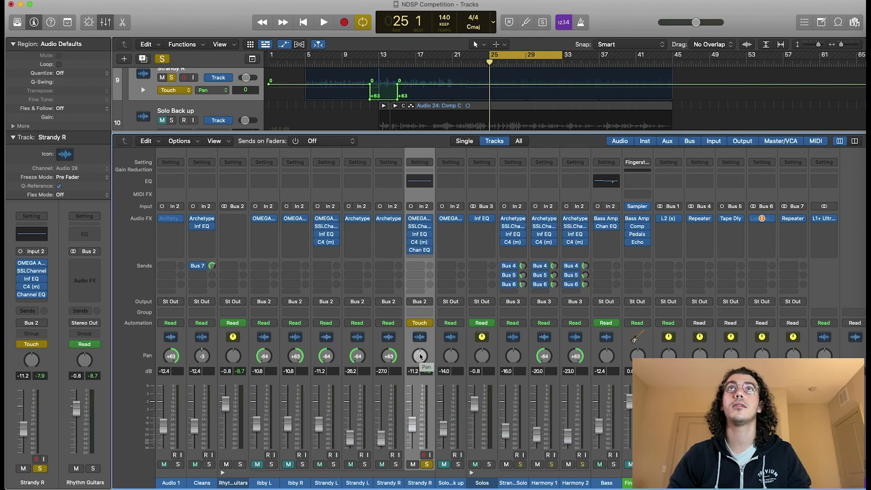
# Step: Record pan automation on track 9 in Touch mode over the cycle, turning pan to about +52 and then to the opposite side
pyautogui.press('space')
pyautogui.moveTo(419, 356); pyautogui.dragTo(431, 317)
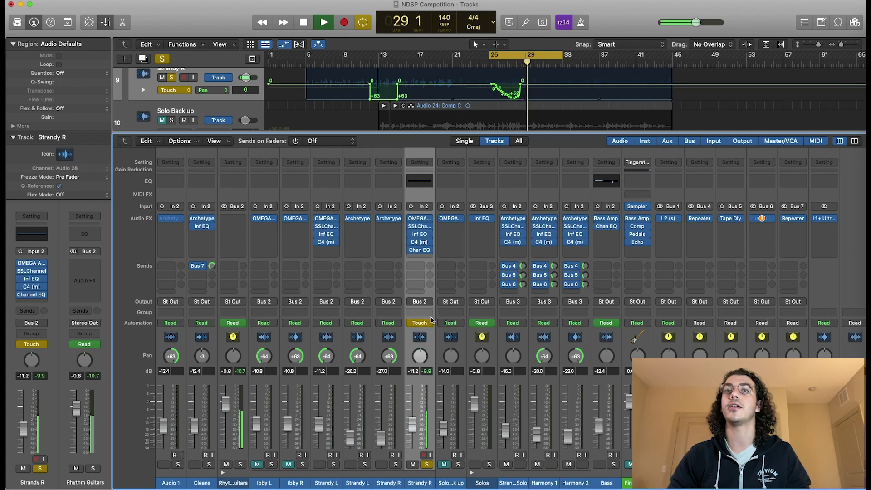
pyautogui.moveTo(419, 355); pyautogui.dragTo(416, 389)
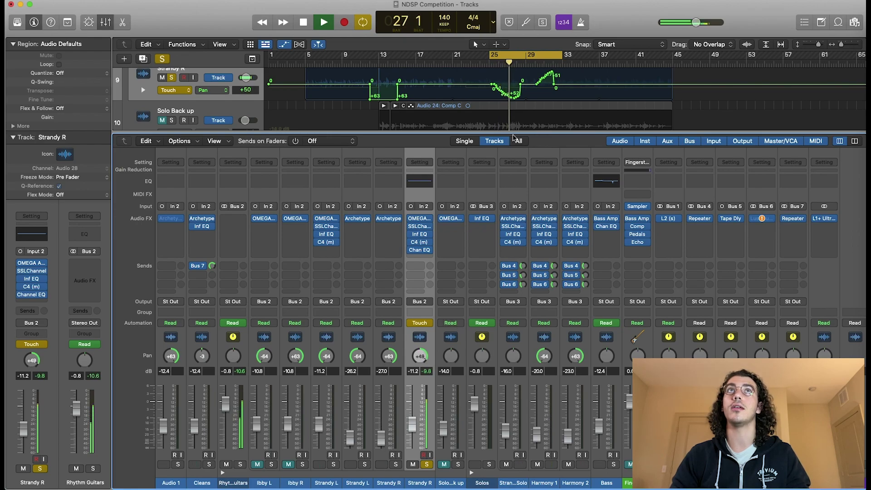
pyautogui.press('space')
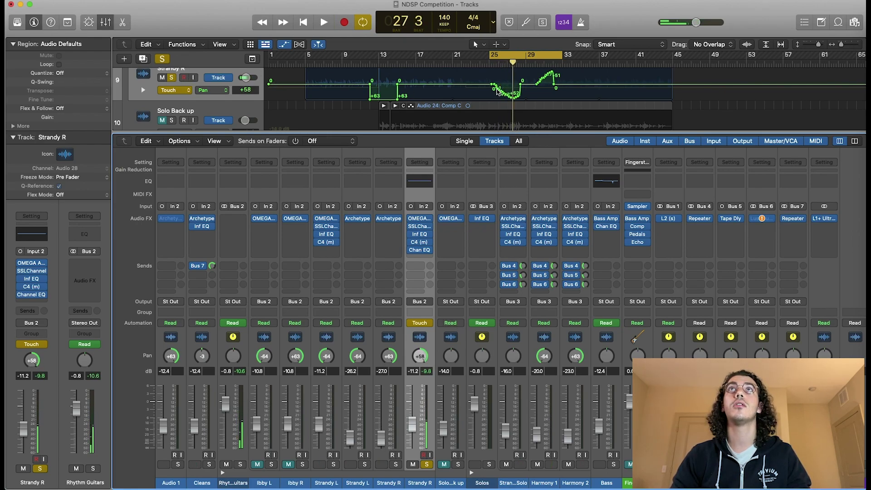
# Step: Remove the recorded pan moves in bars 25 to 33 and set the automation mode of track 9 to Latch
pyautogui.press('Delete')
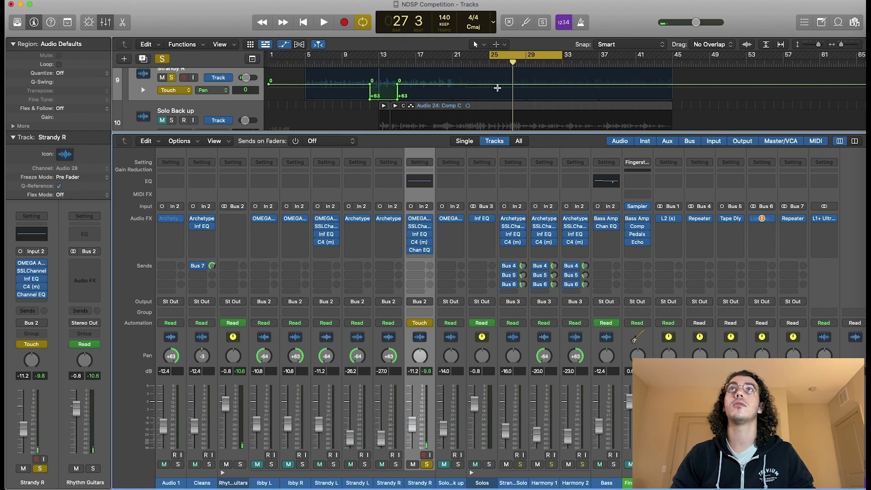
pyautogui.click(189, 91)
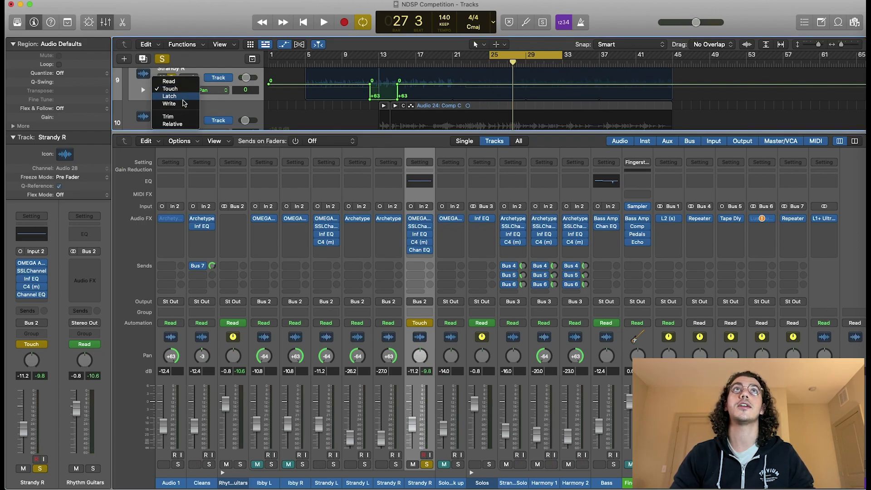
pyautogui.click(183, 97)
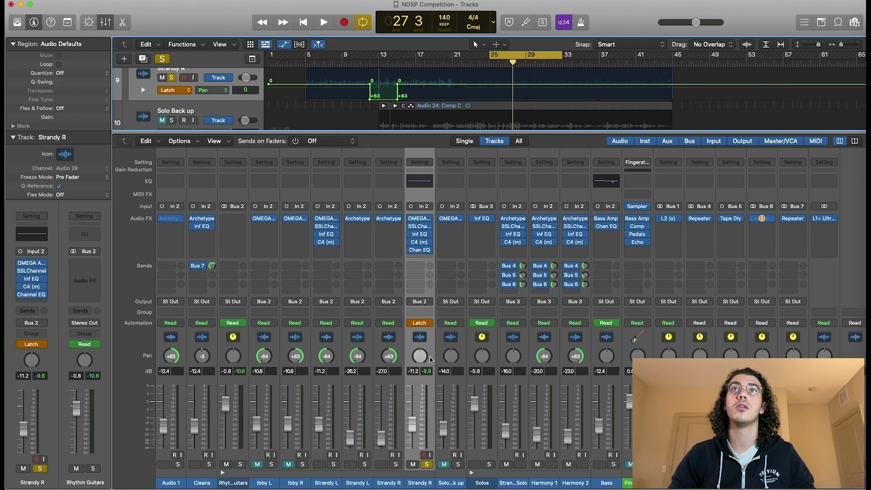
# Step: Record pan automation on track 9 in Latch mode over the cycle, turning pan to about +43, about -37, and finally +6, and stop playback
pyautogui.press('space')
pyautogui.moveTo(418, 352); pyautogui.dragTo(427, 322)
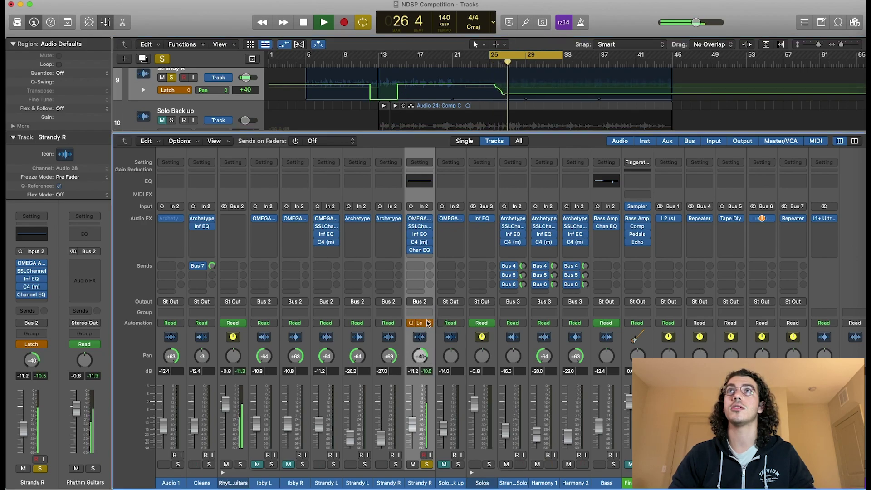
pyautogui.click(420, 355)
pyautogui.moveTo(420, 355); pyautogui.dragTo(414, 411)
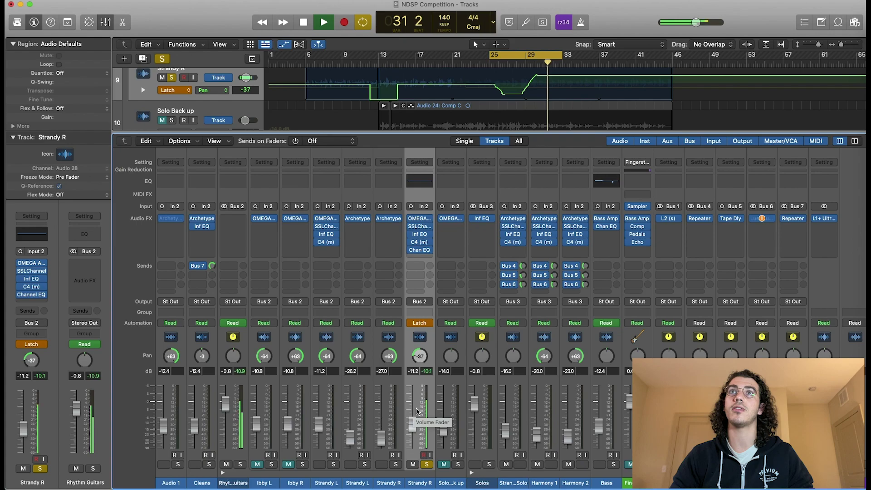
pyautogui.moveTo(419, 357); pyautogui.dragTo(428, 328)
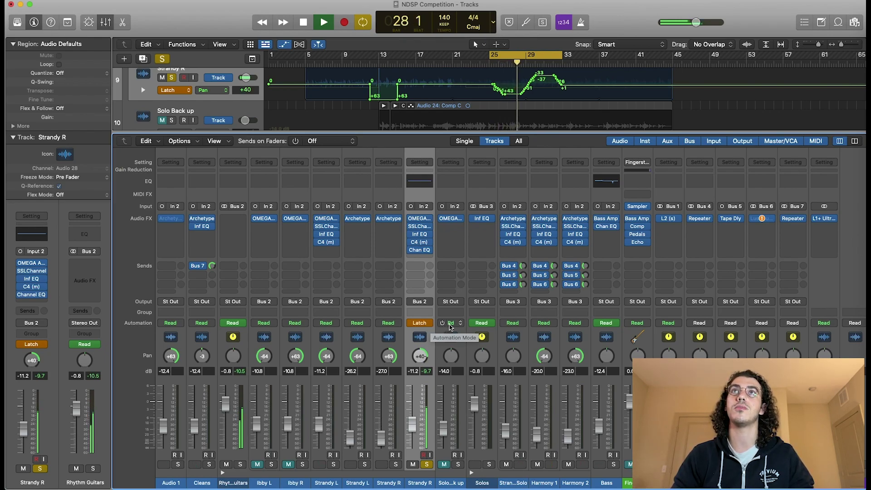
pyautogui.moveTo(422, 357); pyautogui.dragTo(426, 379)
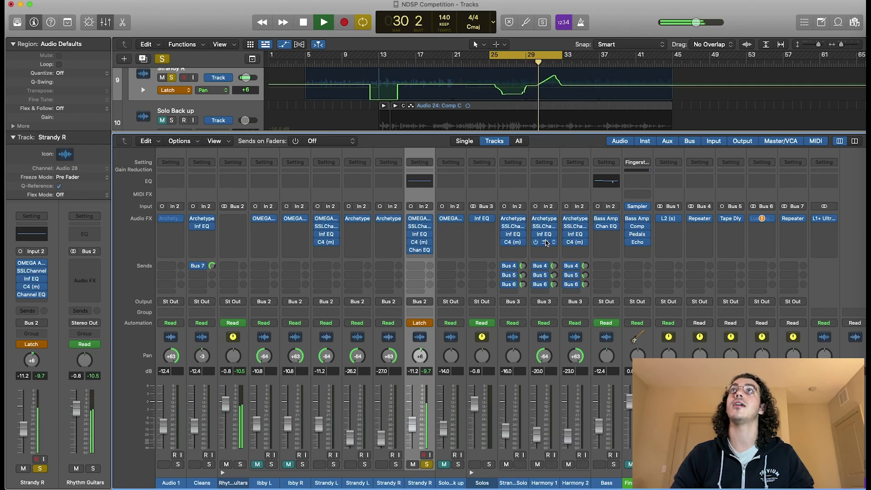
pyautogui.press('space')
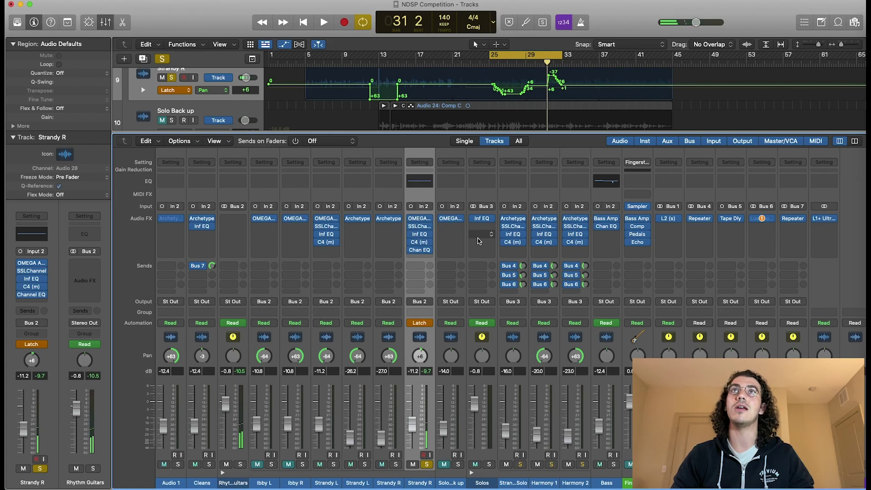
# Step: Set the automation mode of track 9 to Write and accept the warning
pyautogui.click(419, 322)
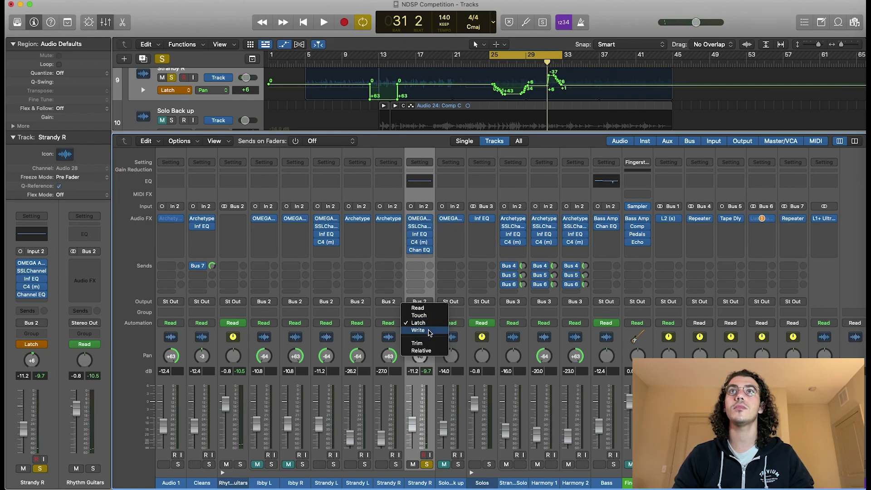
pyautogui.click(430, 330)
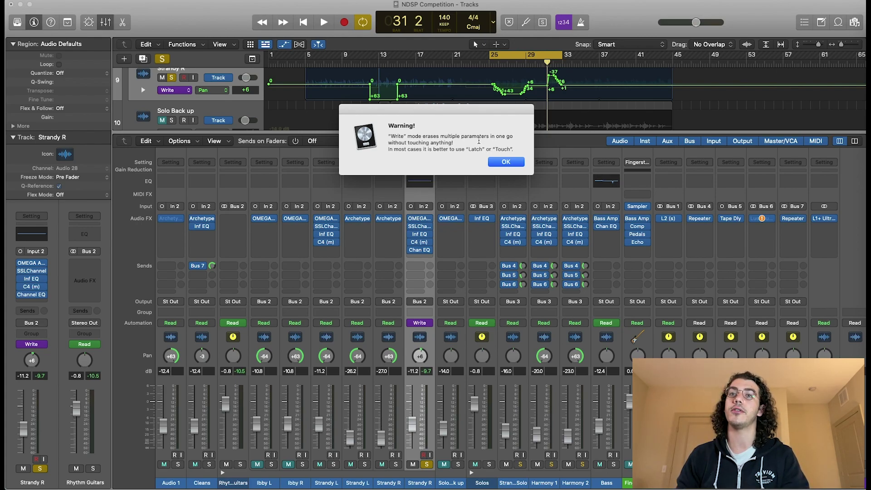
pyautogui.click(519, 164)
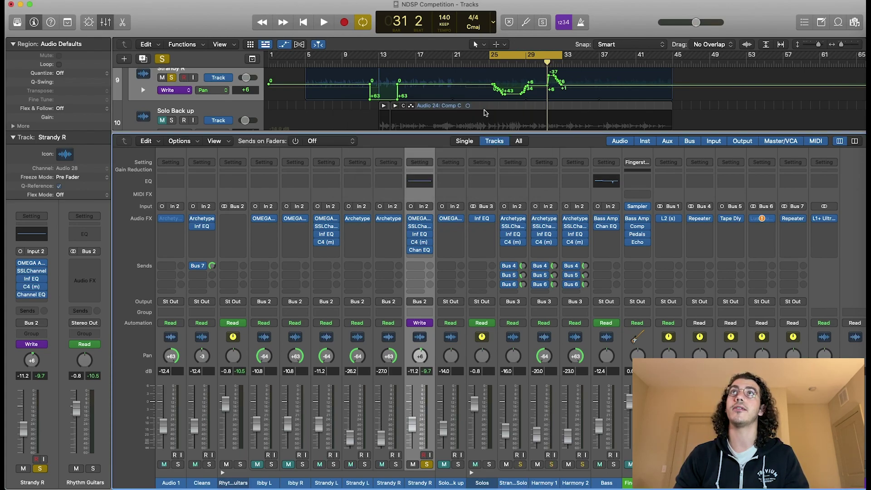
# Step: Record over the existing pan automation of track 9 in Write mode during the cycle, turning pan to about -55, and stop playback
pyautogui.click(486, 112)
pyautogui.press('space')
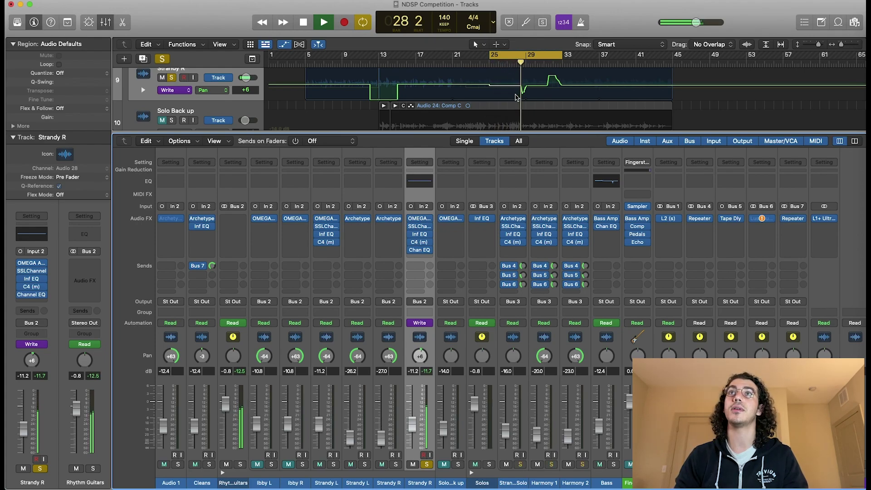
pyautogui.moveTo(419, 356); pyautogui.dragTo(419, 394)
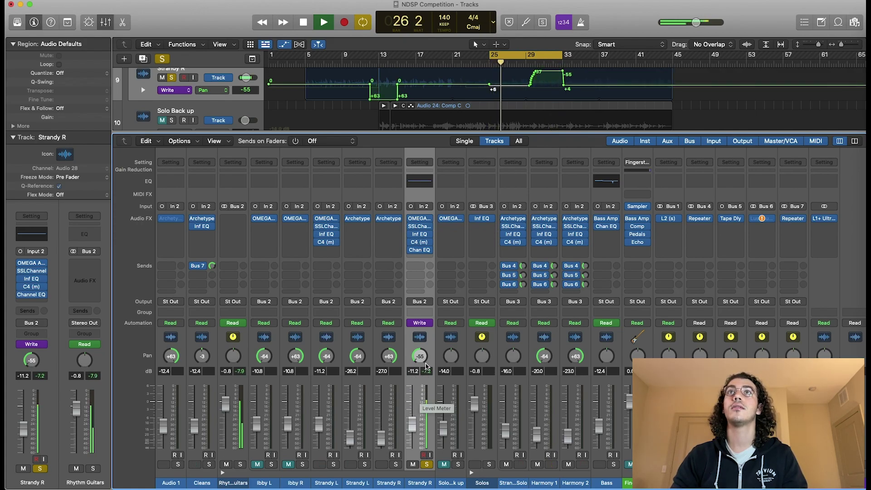
pyautogui.press('space')
# Step: Record a short pan move on track 9 in Touch mode around bar 26 and stop playback
pyautogui.press('space')
pyautogui.moveTo(420, 356); pyautogui.dragTo(424, 333)
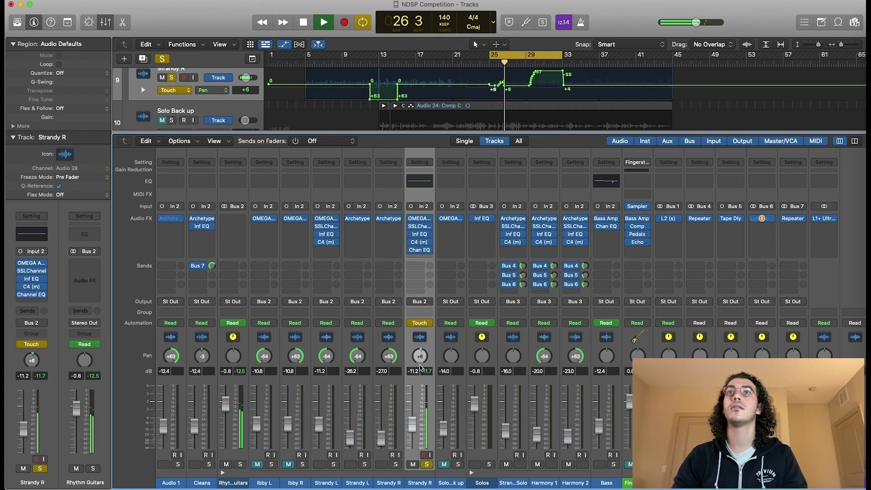
pyautogui.press('space')
# Step: Set track 9 back to Write, turn its pan to about -57, and record briefly from bar 25
pyautogui.click(419, 322)
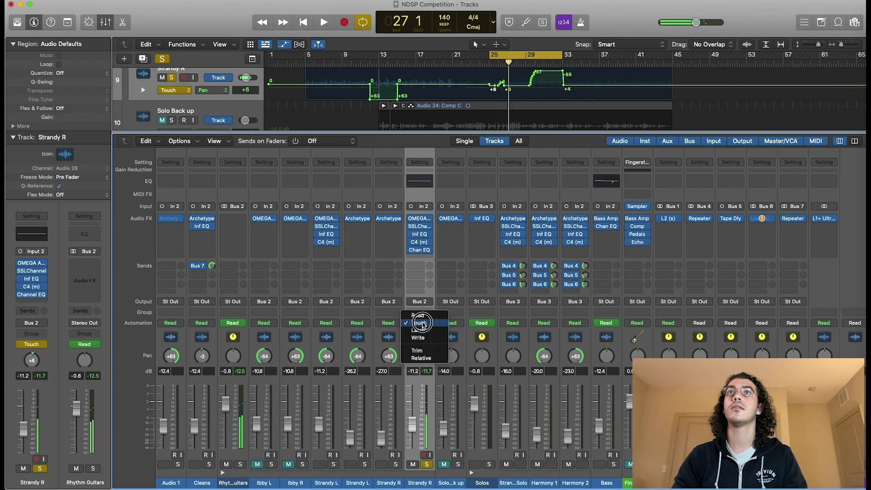
pyautogui.click(417, 350)
pyautogui.moveTo(416, 350); pyautogui.dragTo(419, 401)
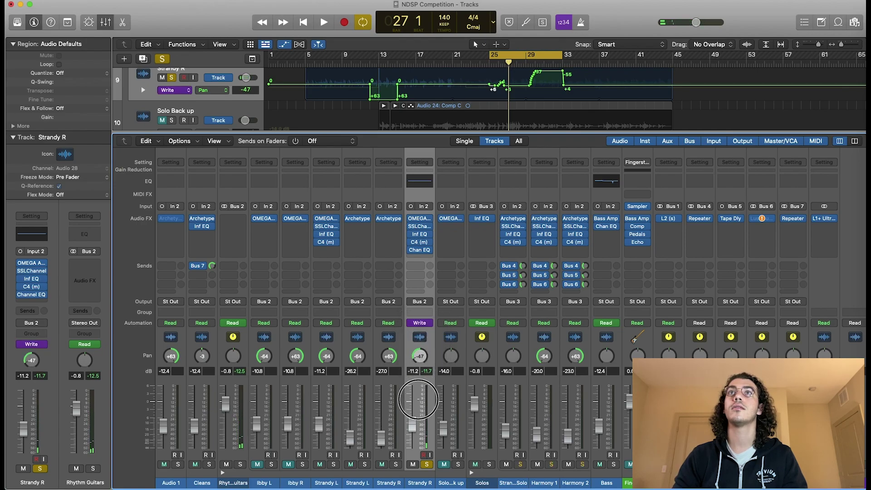
pyautogui.press('space')
pyautogui.press('space')
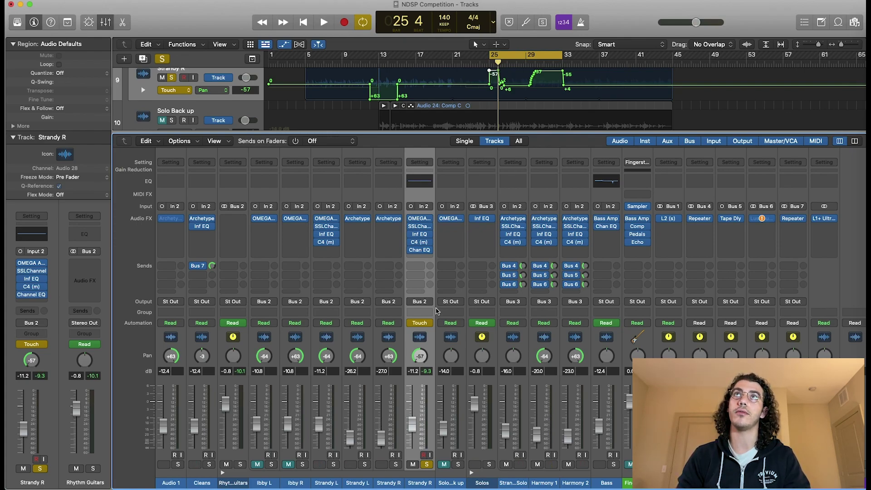
# Step: Set track 9 to Write again and overwrite its pan automation with -57 from bar 25 to about bar 31
pyautogui.click(423, 323)
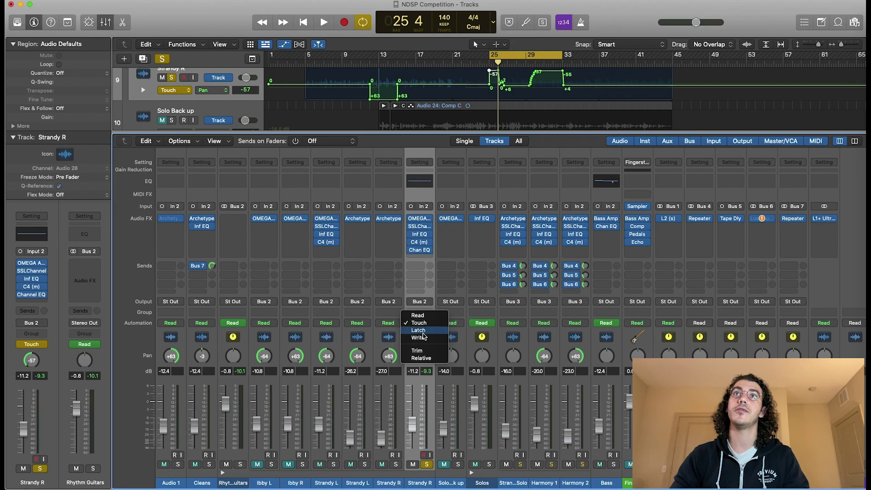
pyautogui.click(419, 349)
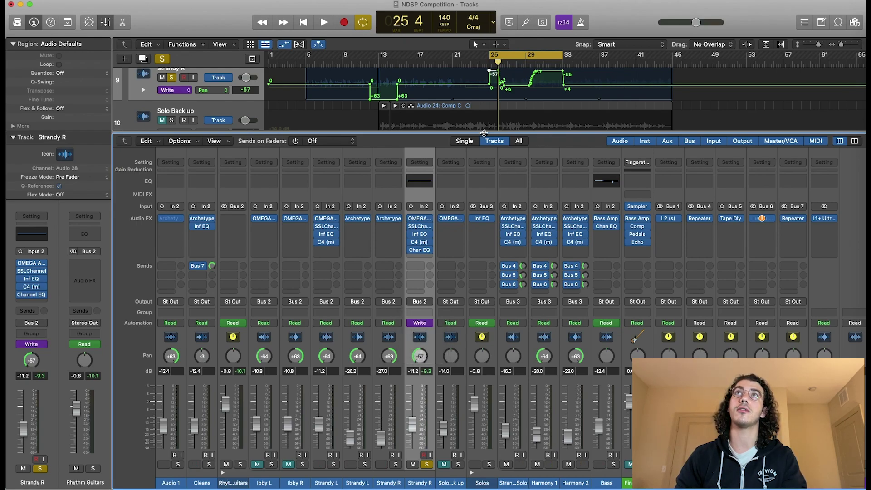
pyautogui.press('space')
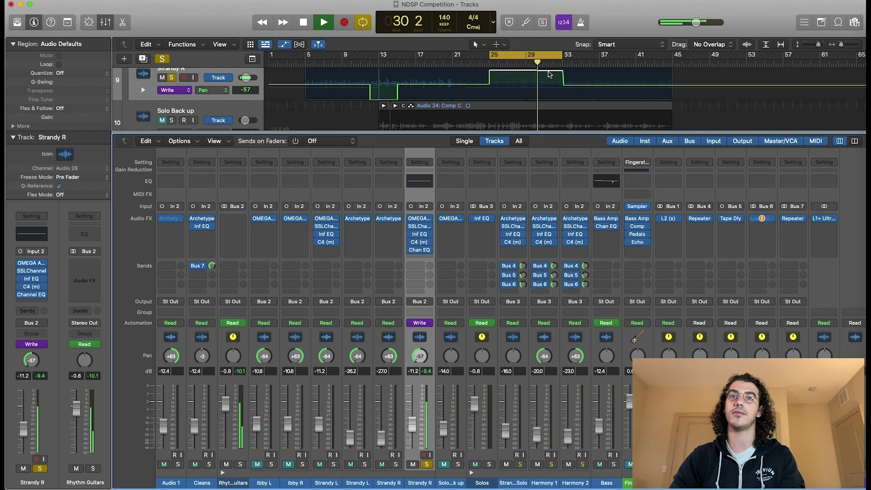
pyautogui.press('space')
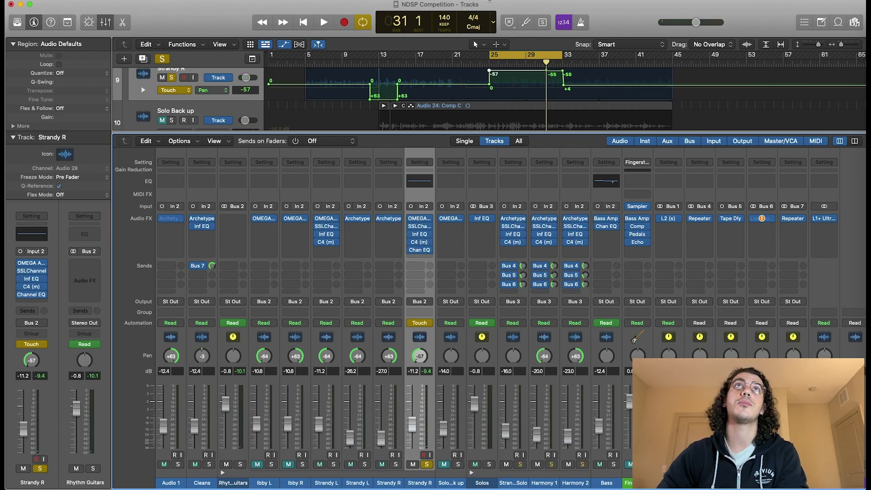
# Step: Switch track 9 from track automation to region automation
pyautogui.click(219, 83)
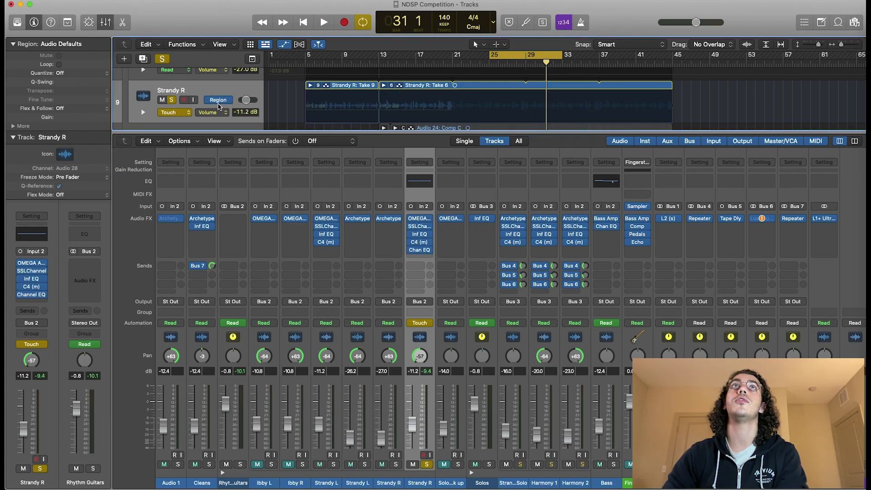
# Step: Compare track 9's track automation view with its region automation view
pyautogui.click(229, 101)
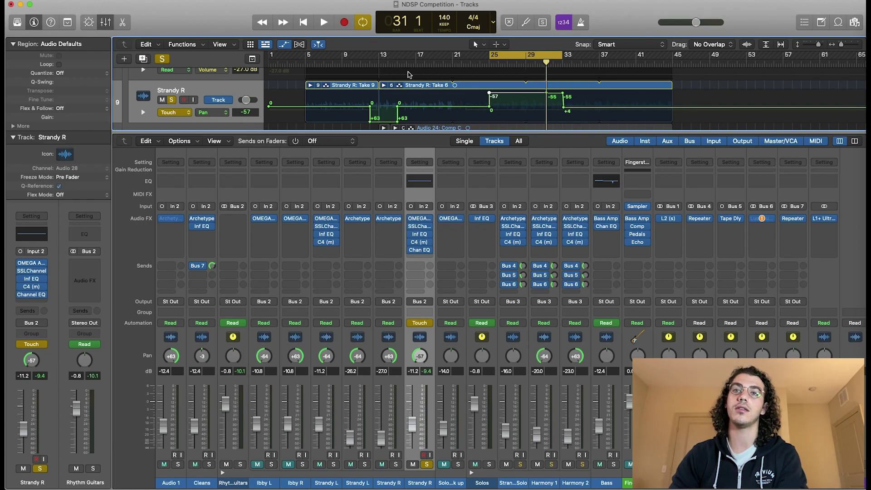
pyautogui.click(218, 100)
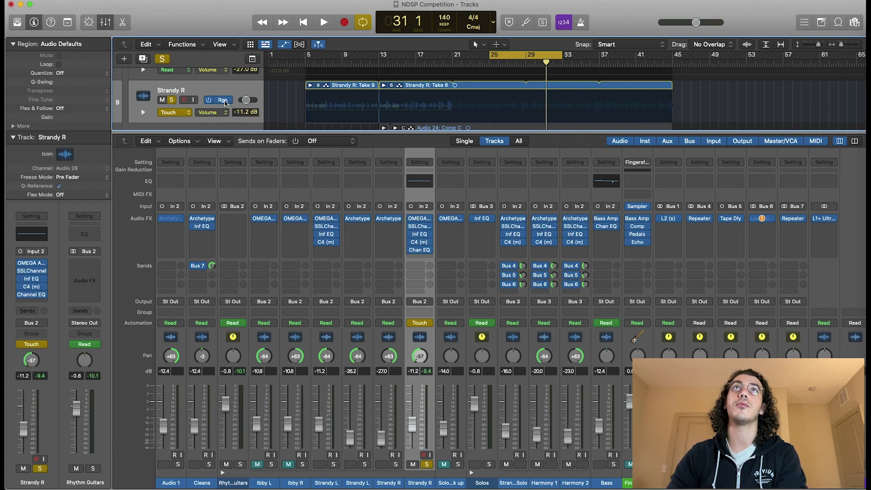
# Step: Unfold and close the Take 6 take folder on track 9, and start its region volume automation at -11.2 dB
pyautogui.doubleClick(417, 87)
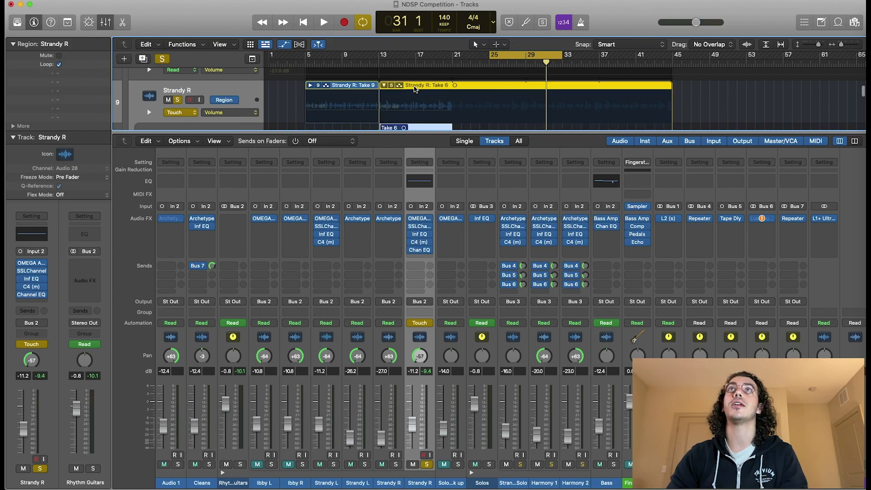
pyautogui.scroll(-3, 433, 92)
pyautogui.scroll(-3, 432, 92)
pyautogui.scroll(6, 432, 92)
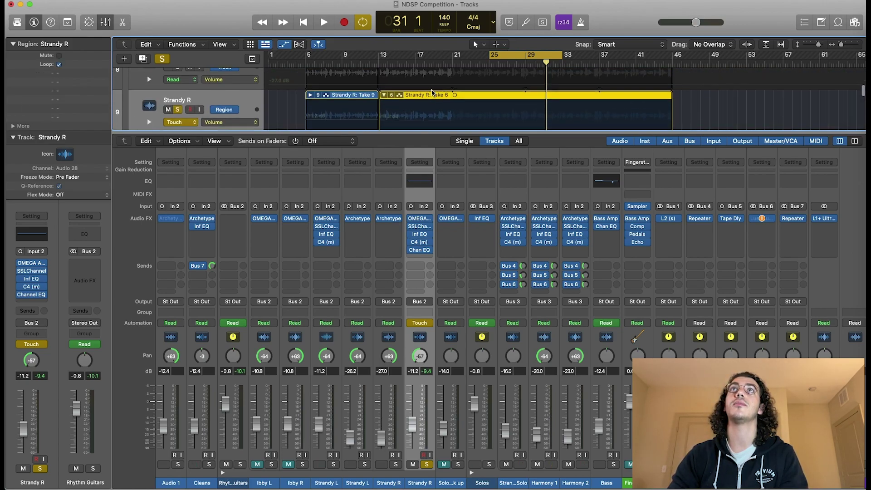
pyautogui.click(387, 105)
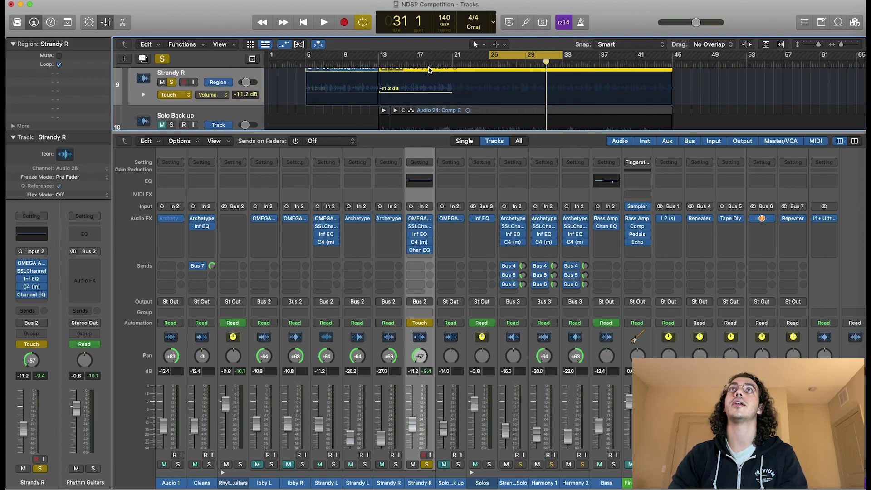
# Step: Mark a cycle range over the Take 6 region from bar 13 to about bar 21 and switch cycling off
pyautogui.moveTo(382, 57); pyautogui.dragTo(450, 58)
pyautogui.scroll(2, 467, 99)
pyautogui.press('c')
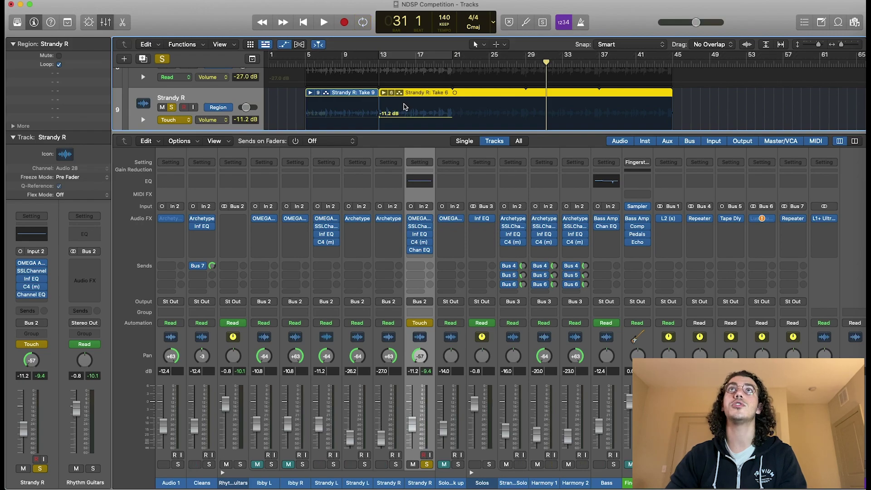
# Step: Use the Marquee tool on the Take 6 region of track 9 to lower its region volume between bars 15 and 17
pyautogui.scroll(-2, 398, 117)
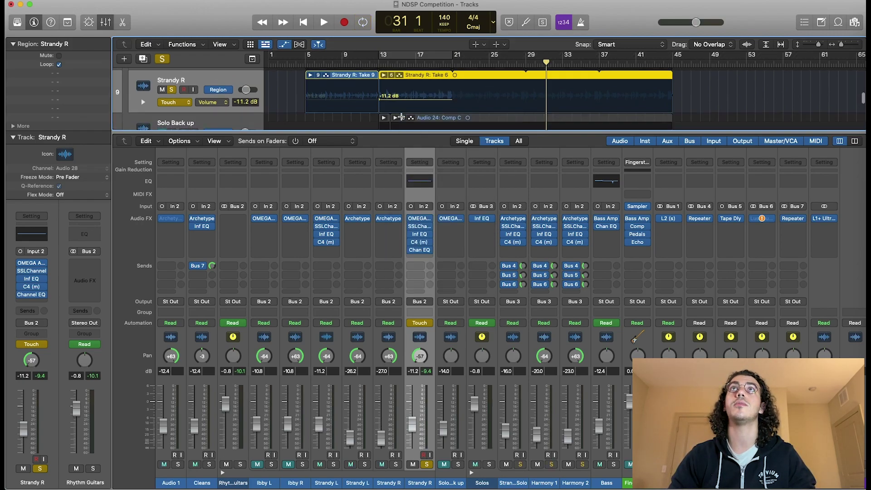
pyautogui.moveTo(398, 90); pyautogui.dragTo(514, 91)
pyautogui.press('t')
pyautogui.press('t')
pyautogui.press('t')
pyautogui.press('t')
# Step: Try region volume dips to -27.9 dB at bars 19 to 21 and over the looped part around bars 23 to 28, and undo them
pyautogui.click(469, 95)
pyautogui.press('t')
pyautogui.press('r')
pyautogui.press('t')
pyautogui.press('t')
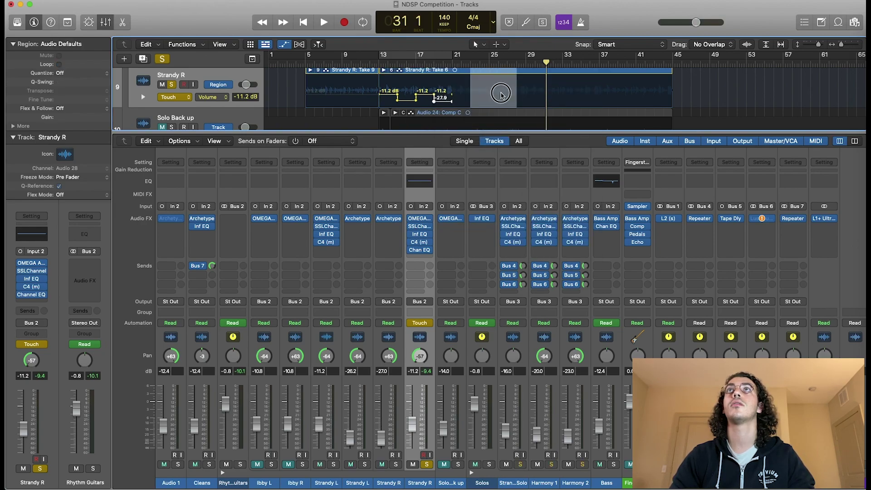
pyautogui.click(501, 94)
pyautogui.scroll(2, 490, 111)
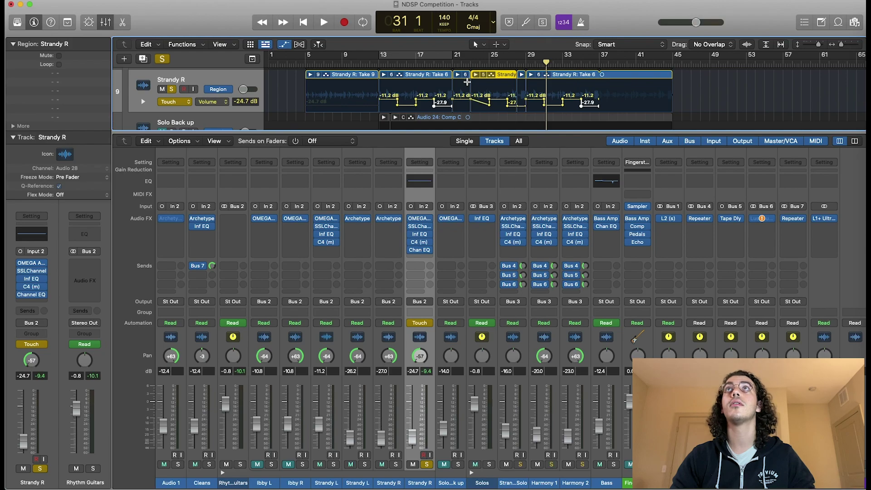
pyautogui.press('l')
# Step: Play the track from bar 19 and again from bar 13, and stop playback around bar 8
pyautogui.doubleClick(434, 64)
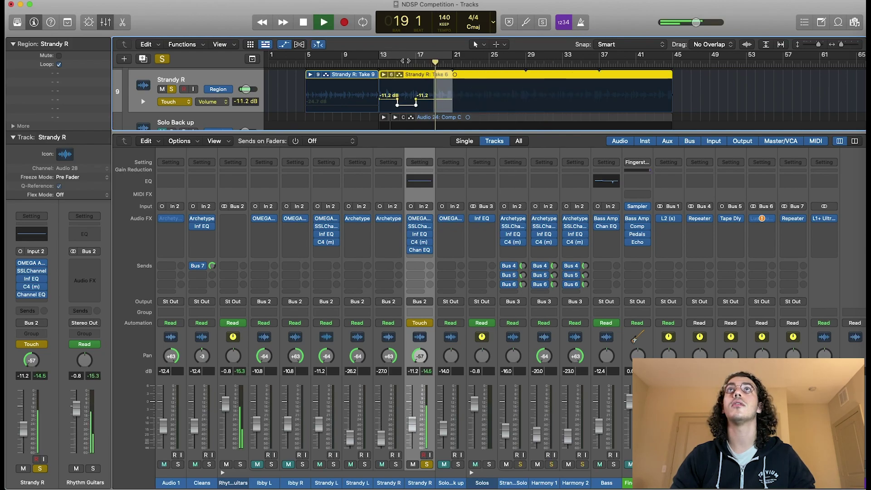
pyautogui.click(380, 62)
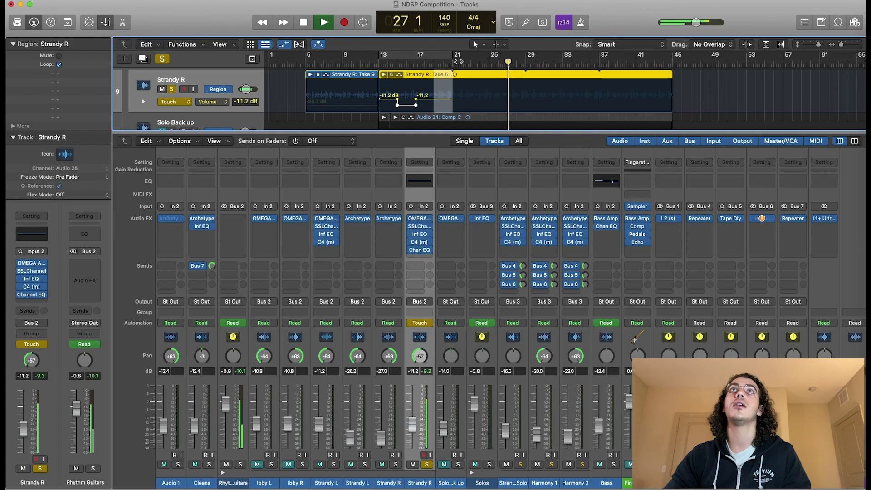
pyautogui.click(334, 63)
pyautogui.press('space')
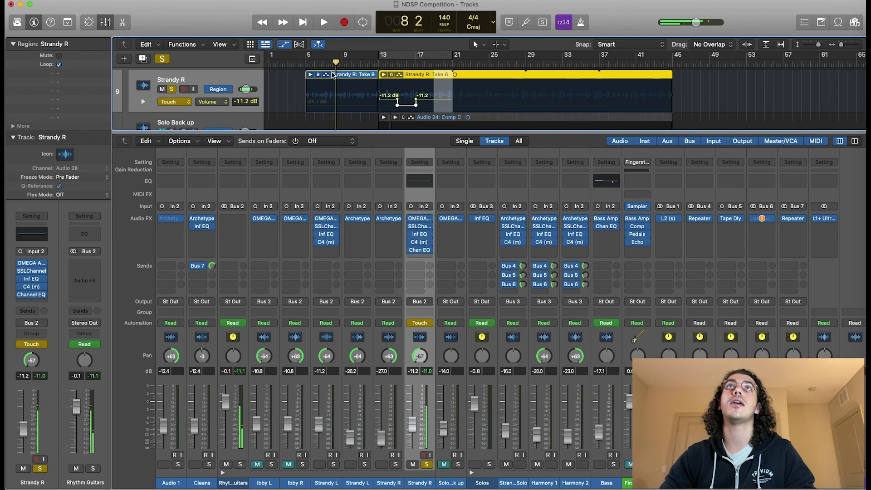
# Step: Lower the Take 9 region's volume automation to -18.6 dB between about bars 7 and 10 using a marquee selection
pyautogui.click(337, 80)
pyautogui.press('t')
pyautogui.press('r')
pyautogui.moveTo(323, 95); pyautogui.dragTo(346, 107)
pyautogui.press('t')
pyautogui.press('t')
pyautogui.click(347, 98)
# Step: Listen to the volume dip in the Take 9 region from about bar 8 and stop playback
pyautogui.press('space')
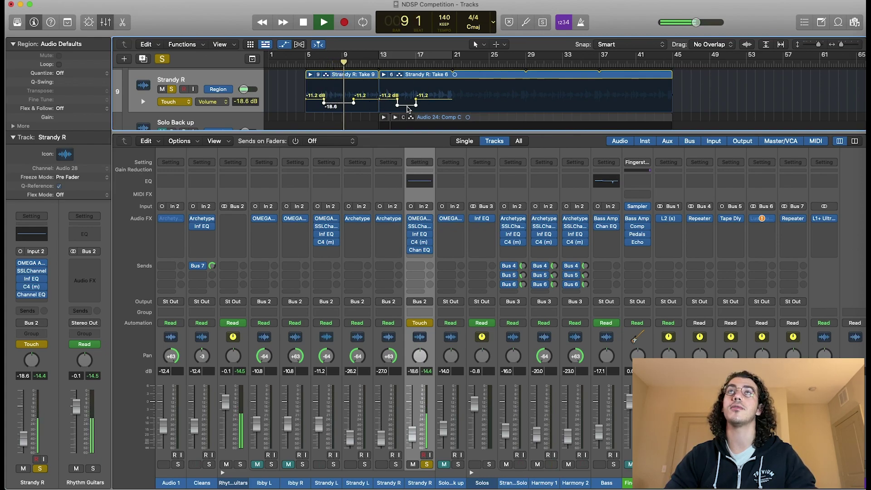
pyautogui.scroll(-5, 448, 104)
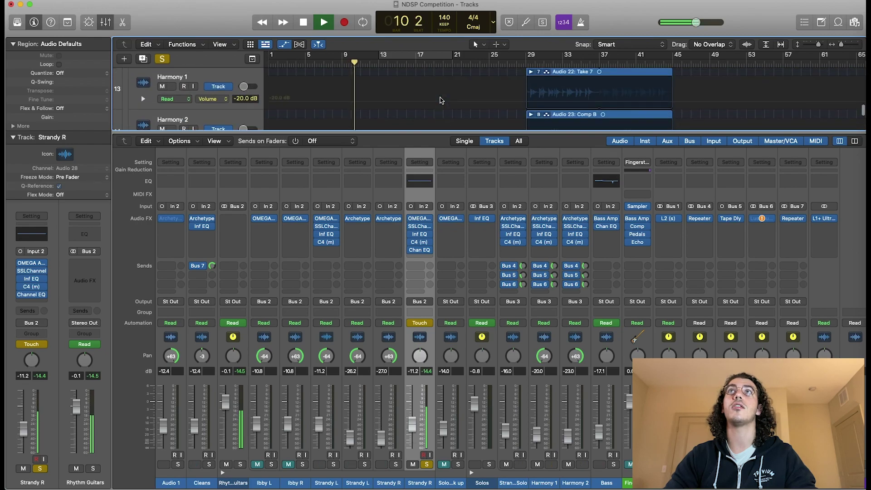
pyautogui.press('space')
# Step: Try track volume automation on the Strandy Main Solo track between bars 13 and 15, with a point at about -15.2 dB
pyautogui.scroll(-2, 399, 102)
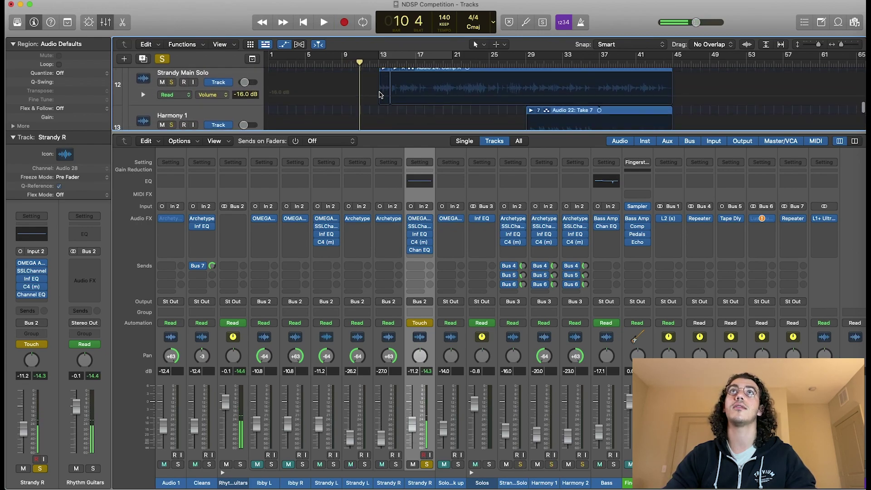
pyautogui.press('t')
pyautogui.press('r')
pyautogui.moveTo(384, 107); pyautogui.dragTo(385, 107)
pyautogui.press('t')
pyautogui.press('t')
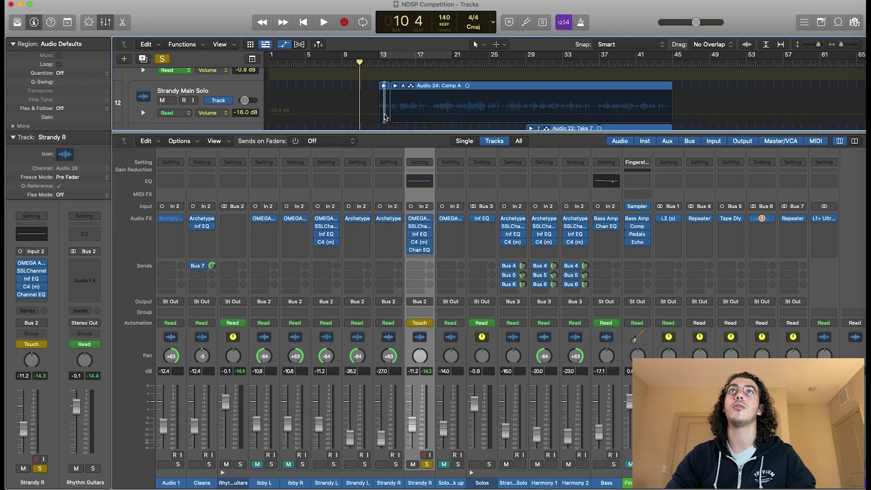
pyautogui.click(384, 114)
pyautogui.moveTo(384, 115); pyautogui.dragTo(394, 113)
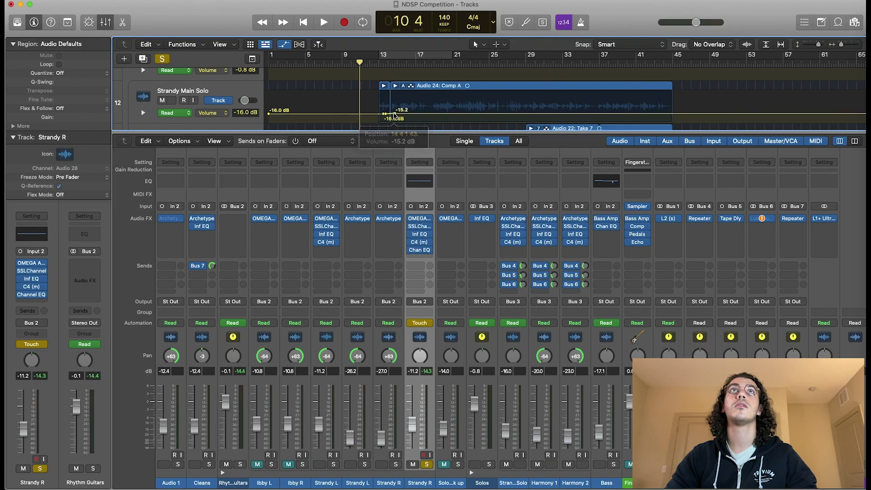
# Step: Switch Strandy Main Solo to region automation and lower the Comp C region's volume to -23.7 dB between about bars 13.5 and 13.75
pyautogui.click(226, 100)
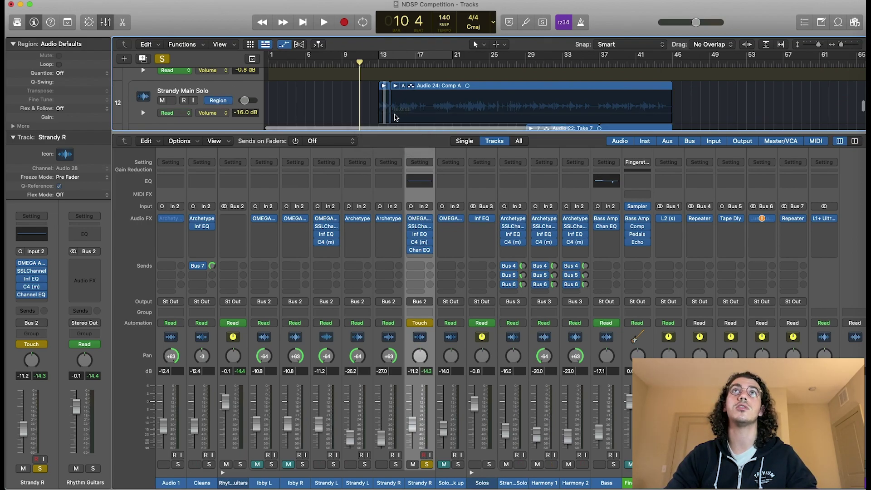
pyautogui.scroll(5, 395, 117)
pyautogui.press('t')
pyautogui.click(395, 116)
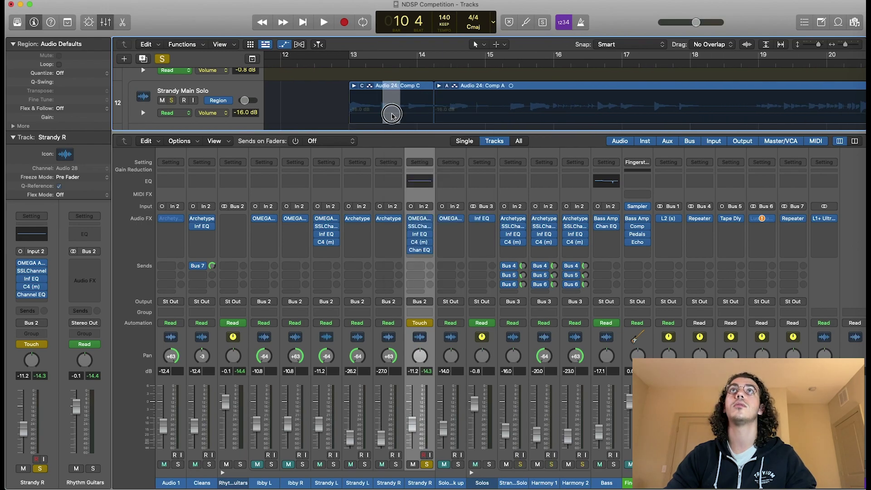
pyautogui.moveTo(392, 111); pyautogui.dragTo(392, 119)
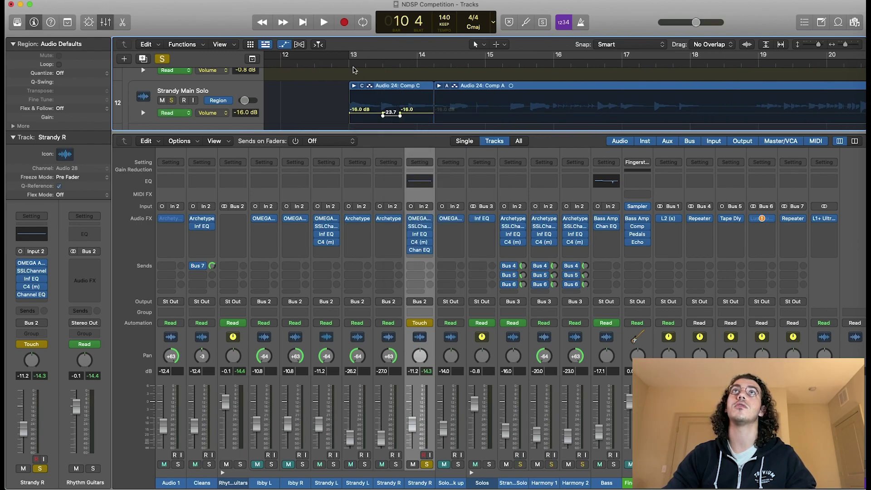
# Step: Play from bar 13 and set the Strandy Main Solo track's volume to -16.2 dB during playback
pyautogui.doubleClick(351, 65)
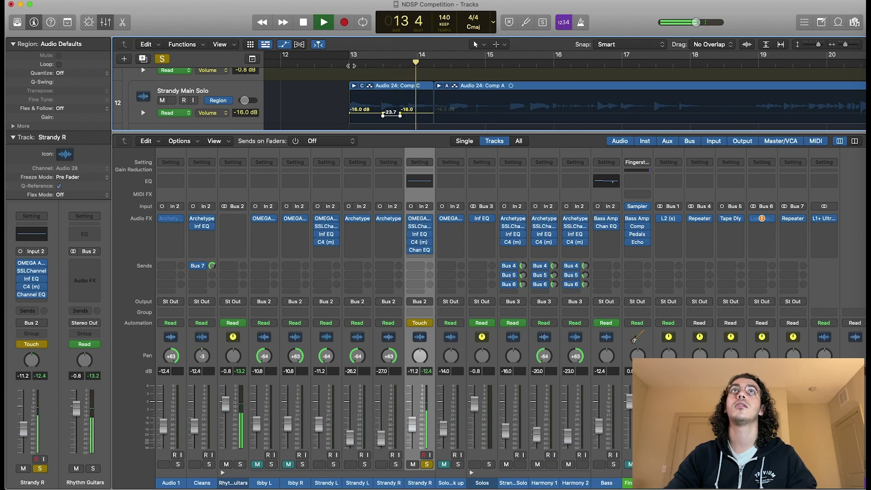
pyautogui.moveTo(246, 103); pyautogui.dragTo(243, 102)
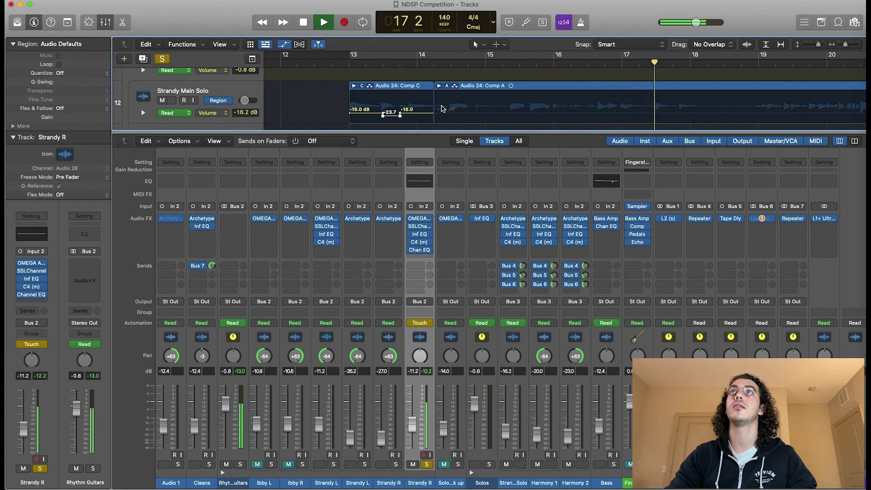